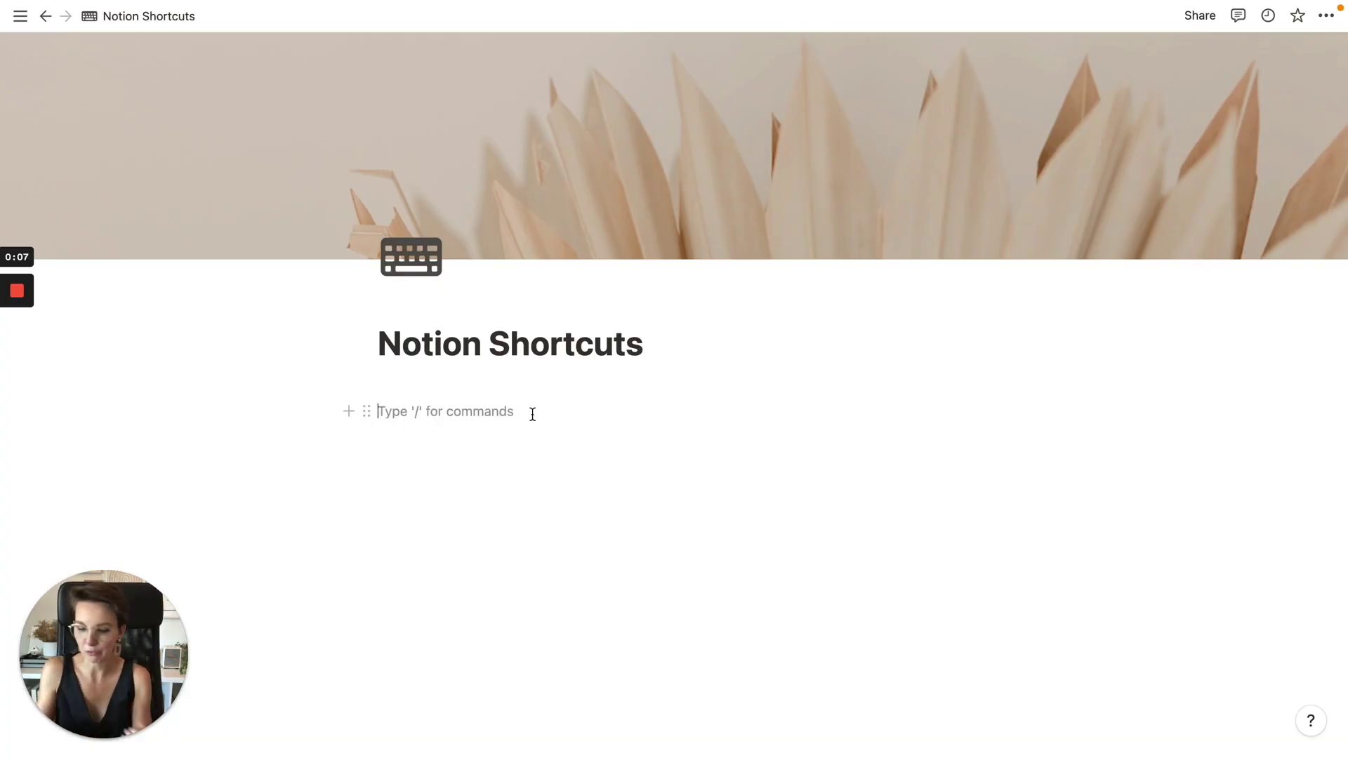
Type 'Tekst', toggle bold and italic on it, then delete the word again.
{"action": "type", "text": "Tekst"}
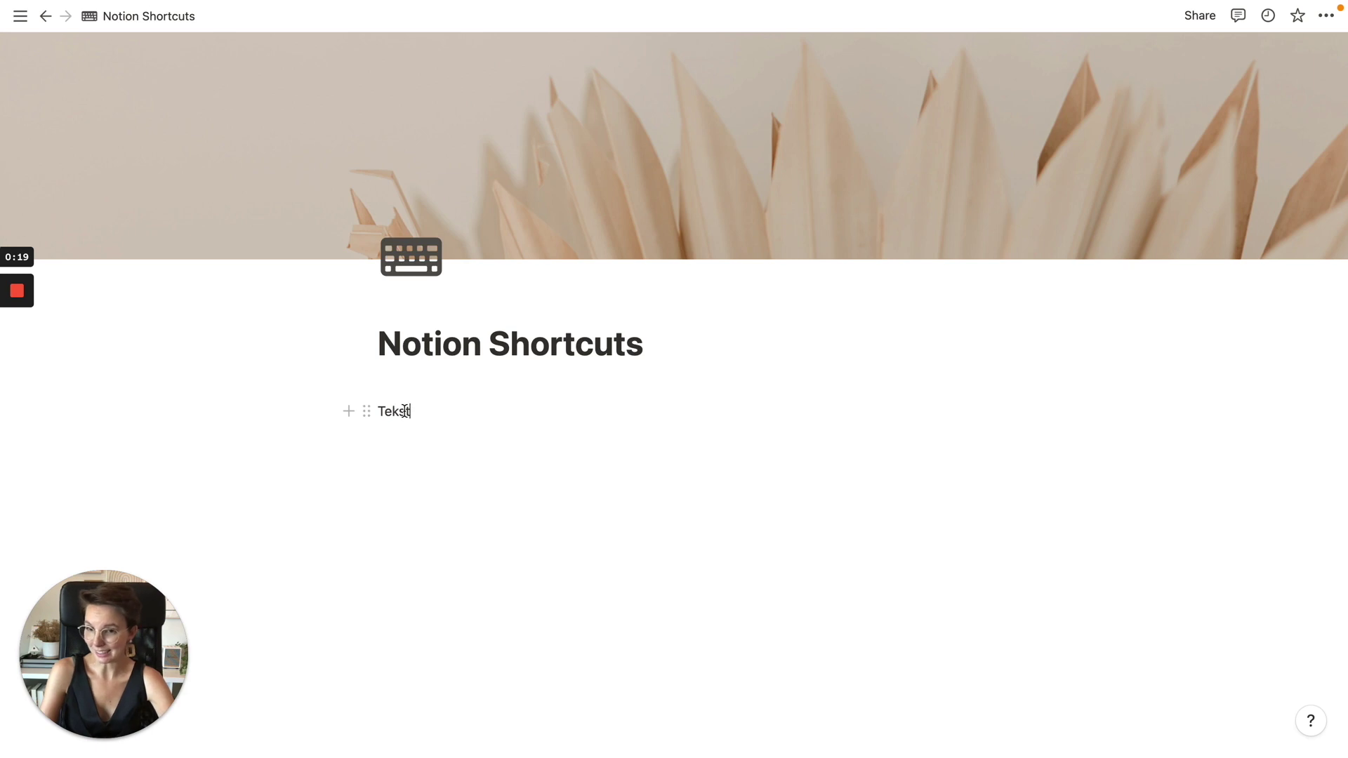
{"action": "double_click", "coordinate": [402, 410]}
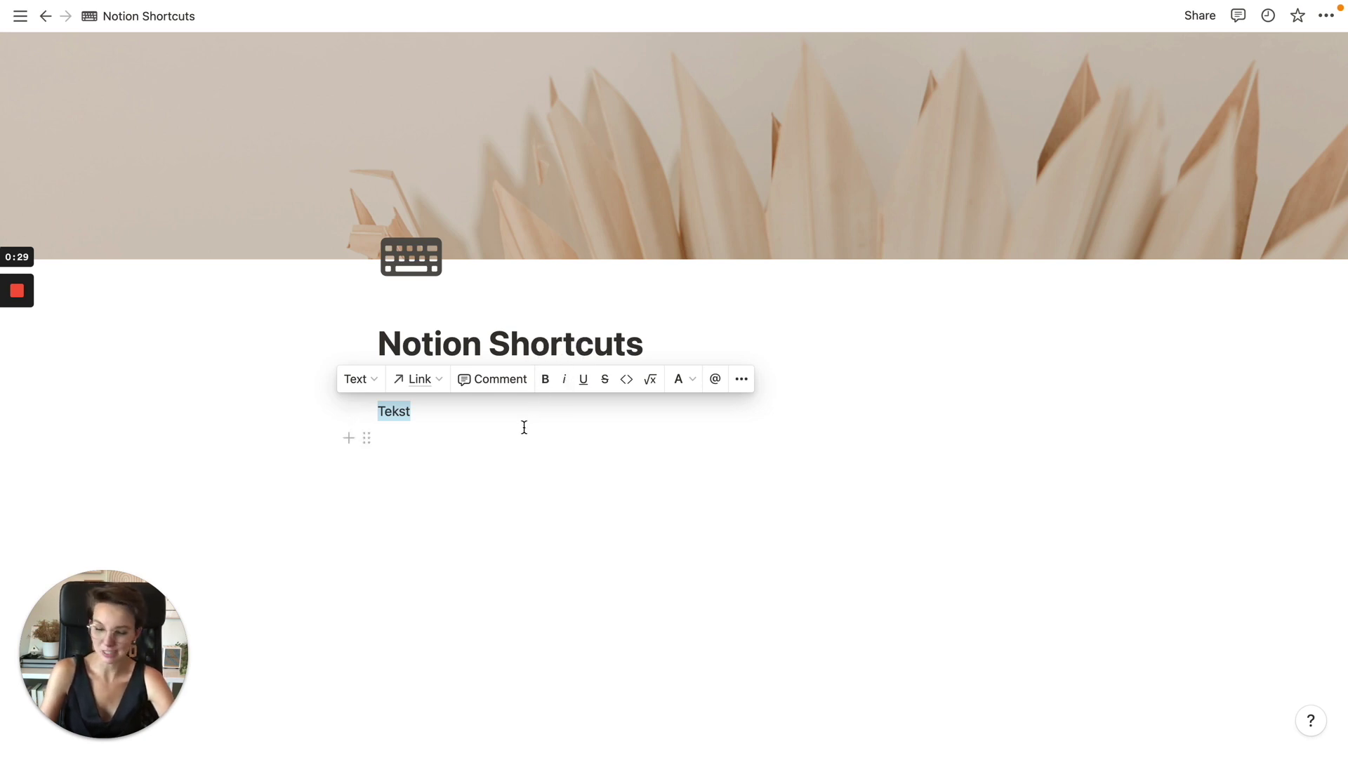
{"action": "key", "text": "ctrl+b"}
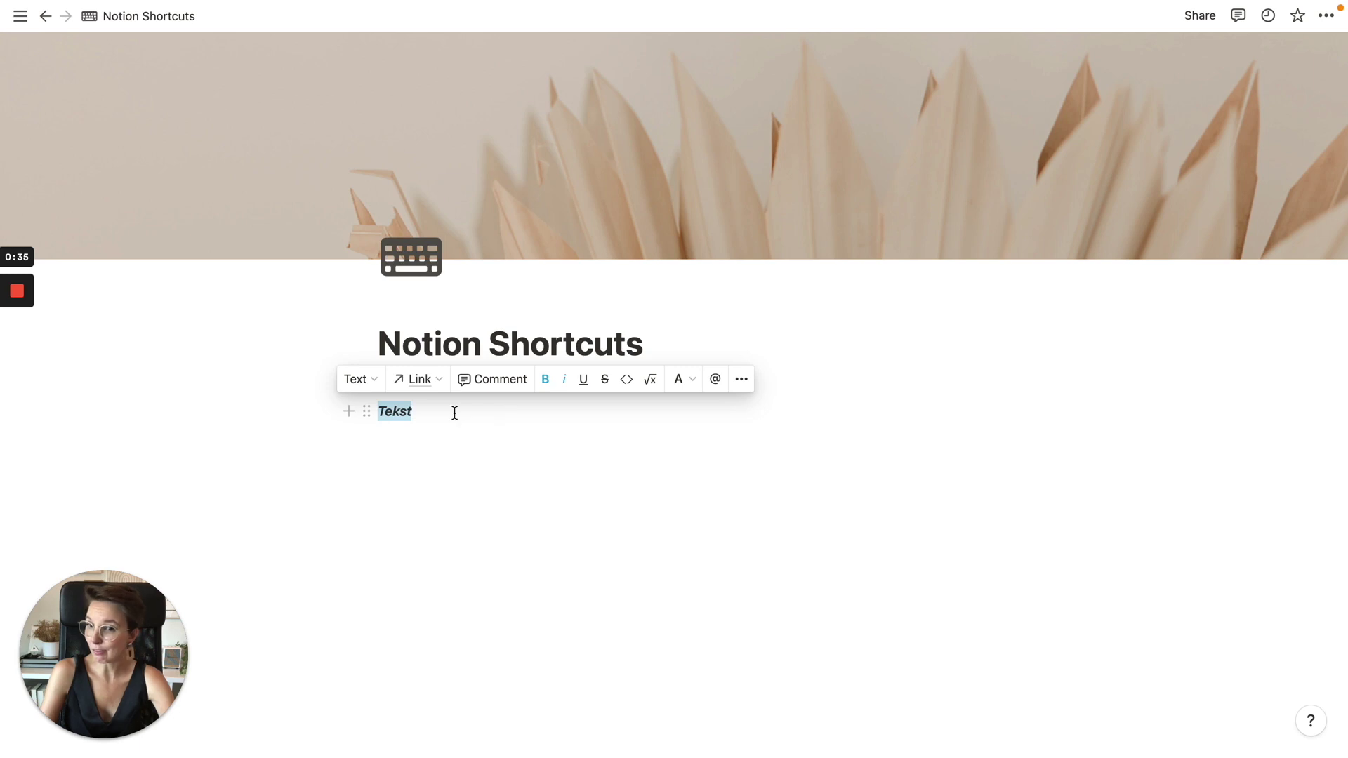
{"action": "key", "text": "ctrl+i"}
{"action": "key", "text": "ctrl+b"}
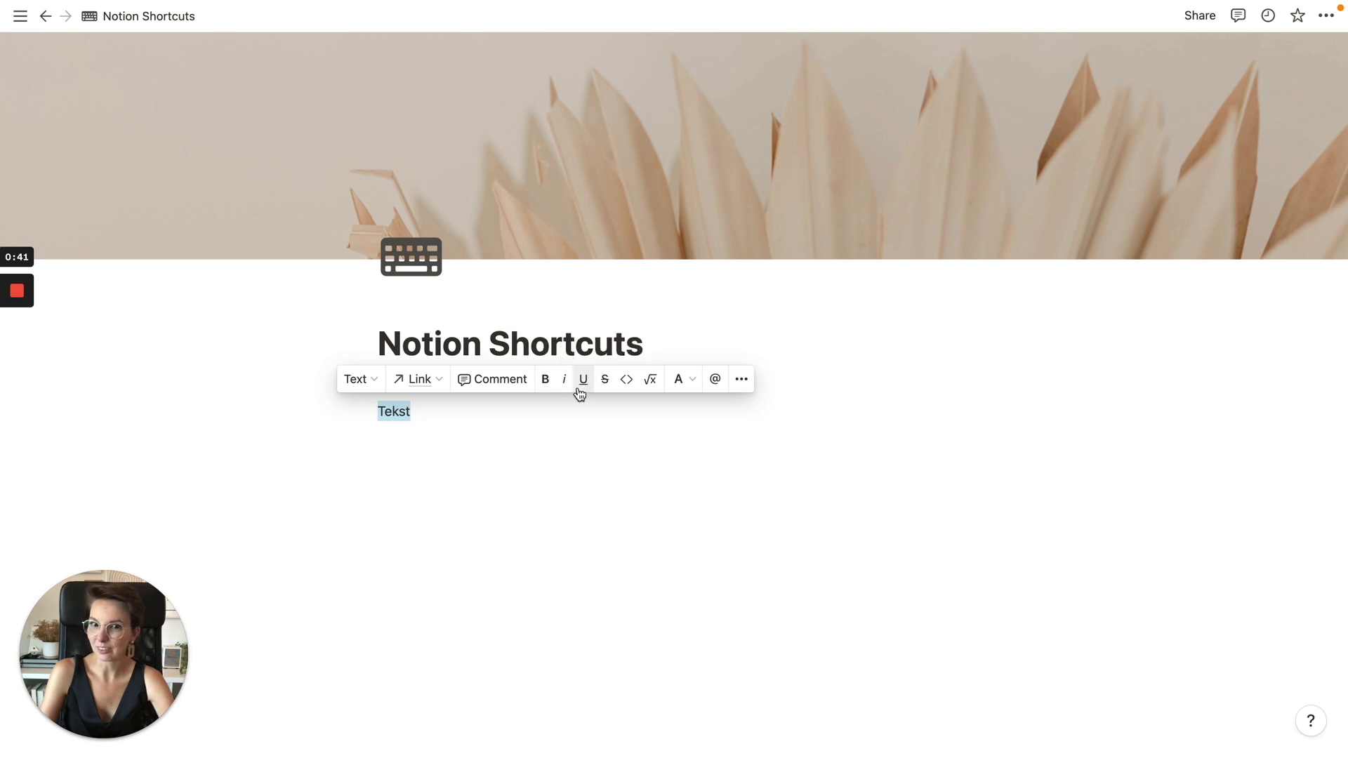
{"action": "left_click", "coordinate": [390, 412]}
{"action": "double_click", "coordinate": [392, 411]}
{"action": "key", "text": "BackSpace"}
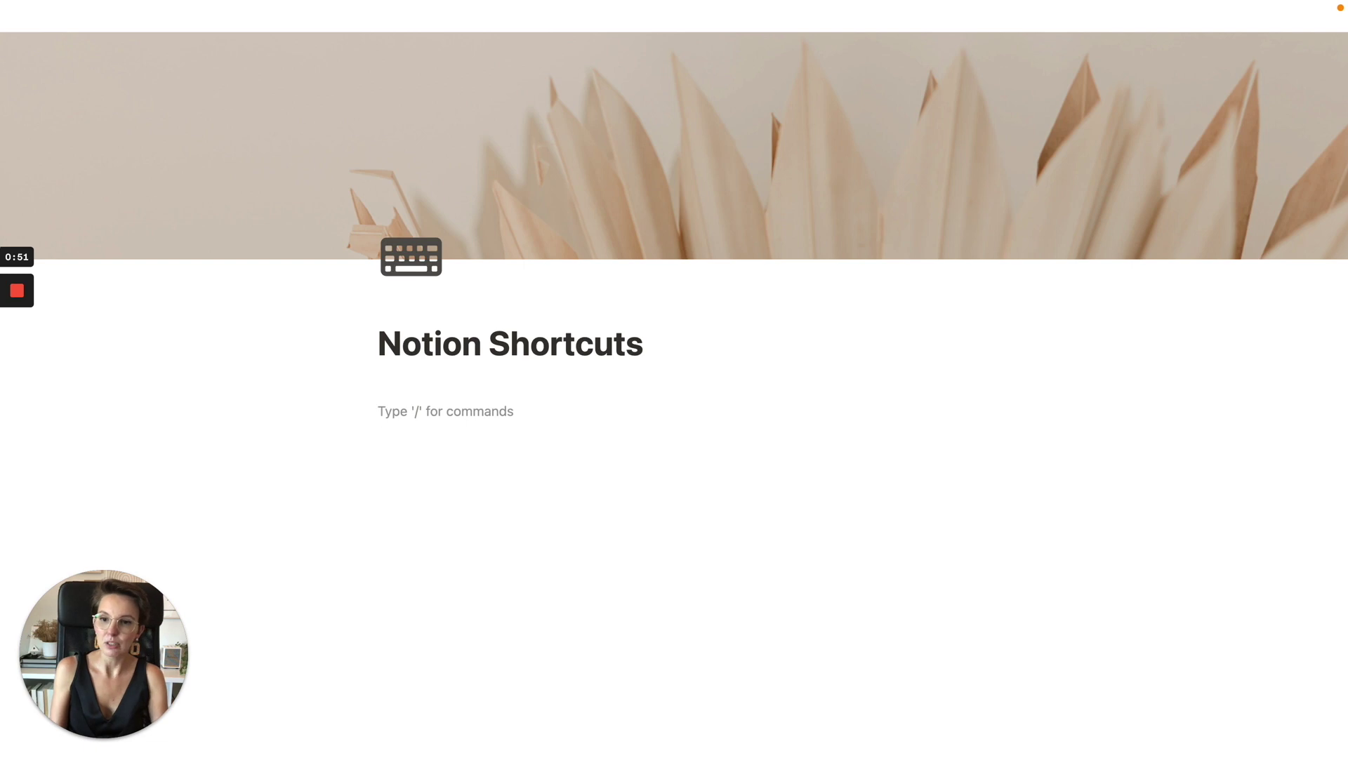
Use asterisk markdown to write 'bold' in bold and 'italic' in italics, then add a new line.
{"action": "type", "text": "**"}
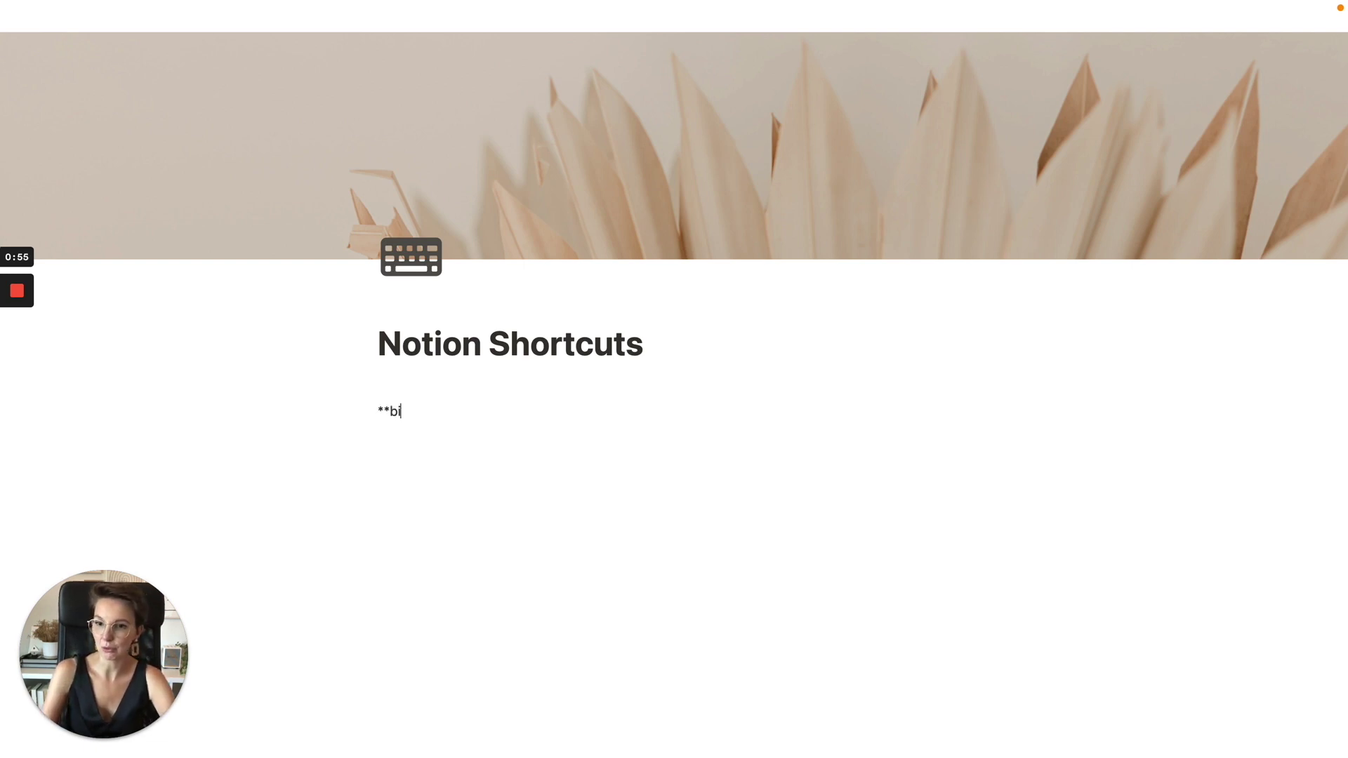
{"action": "type", "text": "**"}
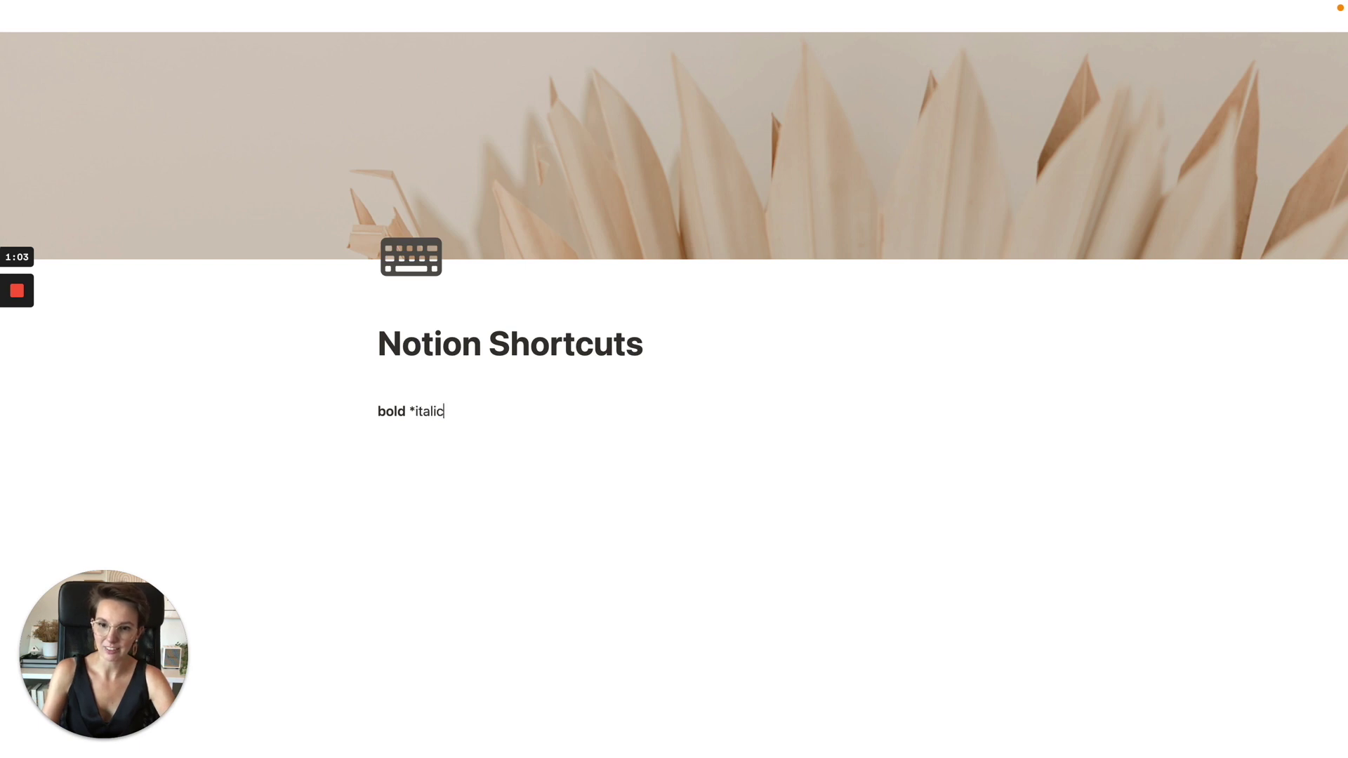
{"action": "type", "text": "*"}
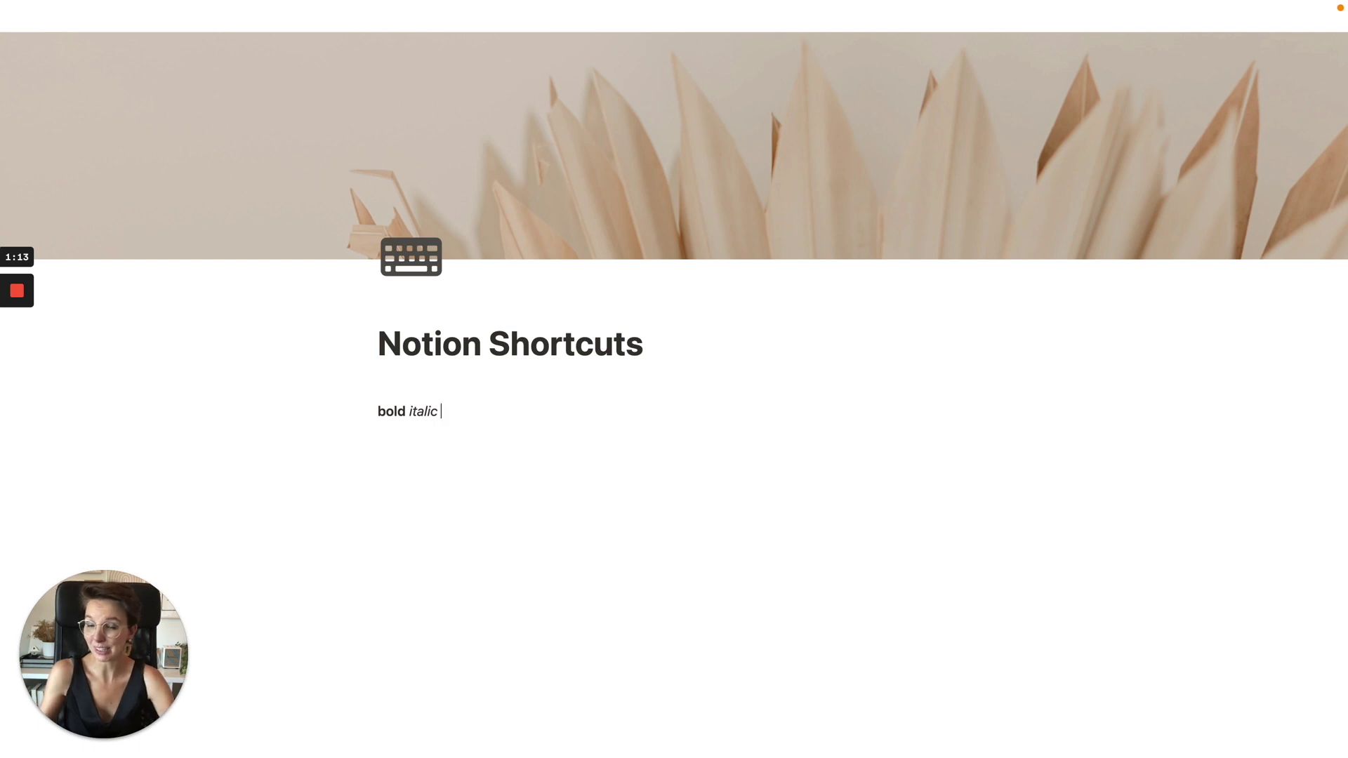
{"action": "key", "text": "Return"}
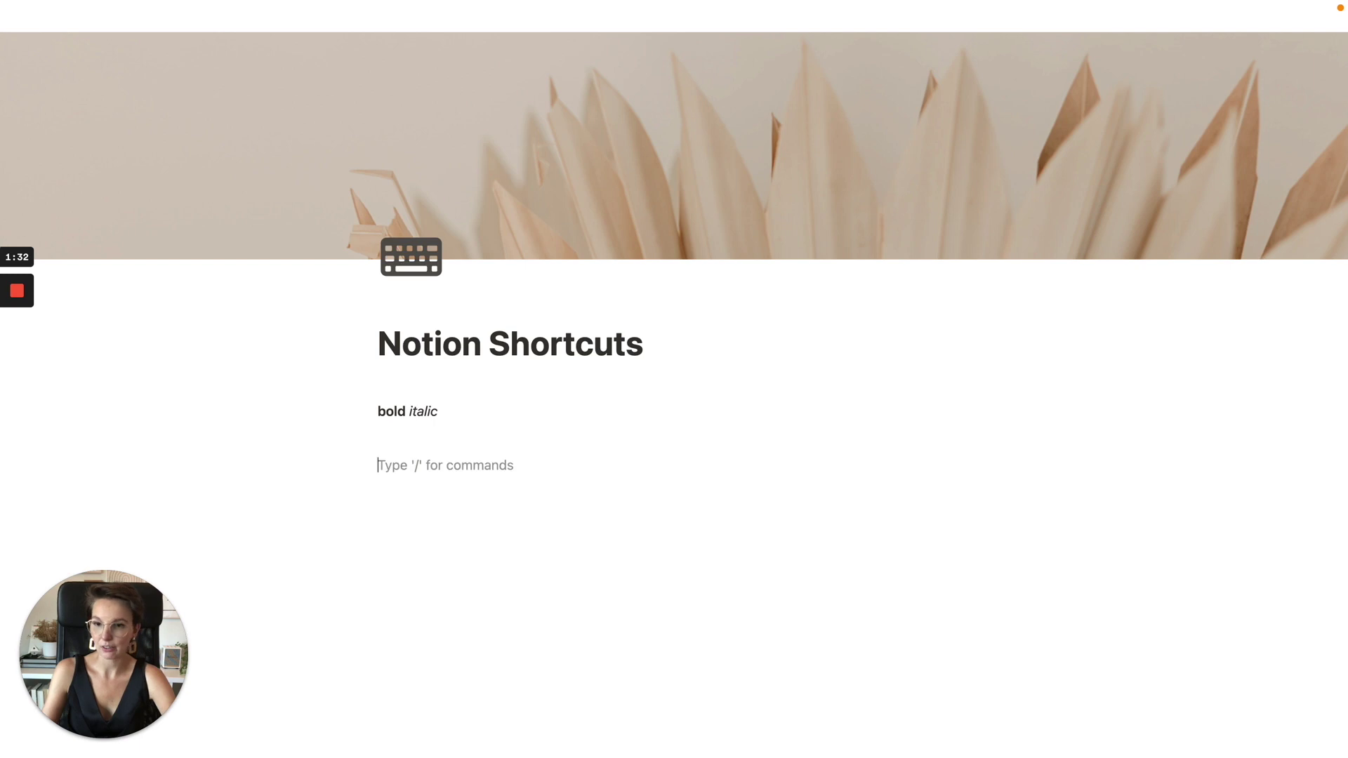
{"action": "type", "text": "/imag"}
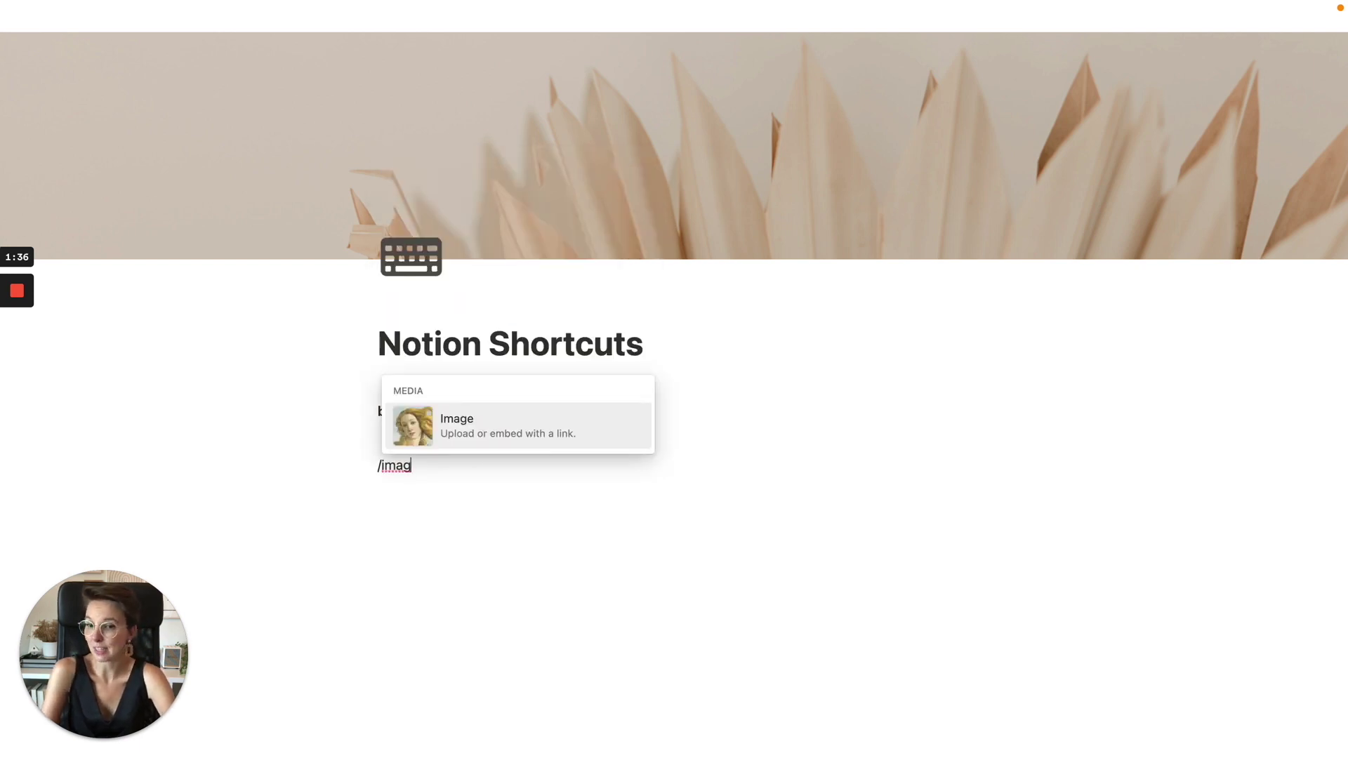
{"action": "key", "text": "BackSpace"}
{"action": "key", "text": "BackSpace"}
{"action": "key", "text": "BackSpace"}
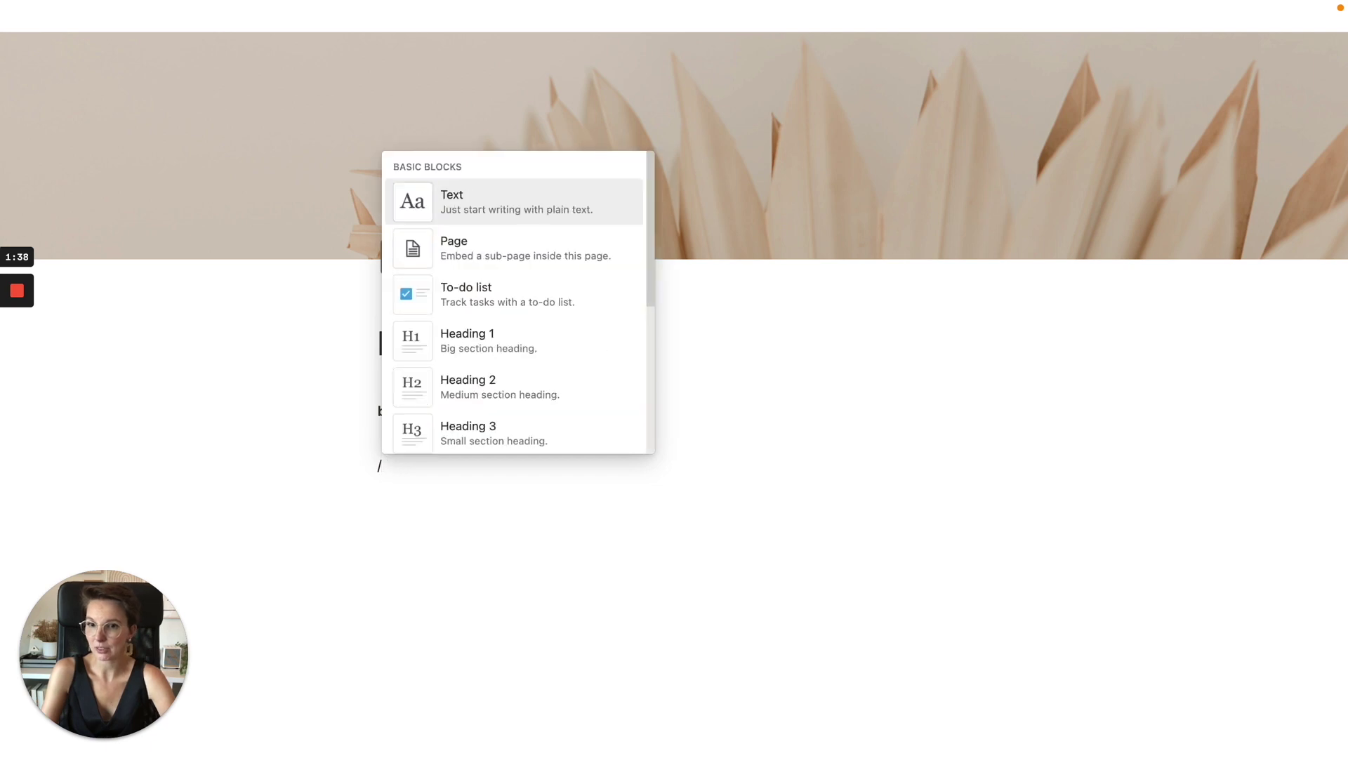
{"action": "scroll", "coordinate": [526, 376], "scroll_direction": "down", "scroll_amount": 5}
{"action": "scroll", "coordinate": [529, 377], "scroll_direction": "up", "scroll_amount": 2}
{"action": "scroll", "coordinate": [529, 377], "scroll_direction": "up", "scroll_amount": 5}
{"action": "scroll", "coordinate": [528, 377], "scroll_direction": "down", "scroll_amount": 1}
{"action": "scroll", "coordinate": [529, 377], "scroll_direction": "down", "scroll_amount": 1}
{"action": "scroll", "coordinate": [529, 378], "scroll_direction": "down", "scroll_amount": 2}
{"action": "scroll", "coordinate": [529, 377], "scroll_direction": "down", "scroll_amount": 2}
{"action": "scroll", "coordinate": [529, 377], "scroll_direction": "up", "scroll_amount": 5}
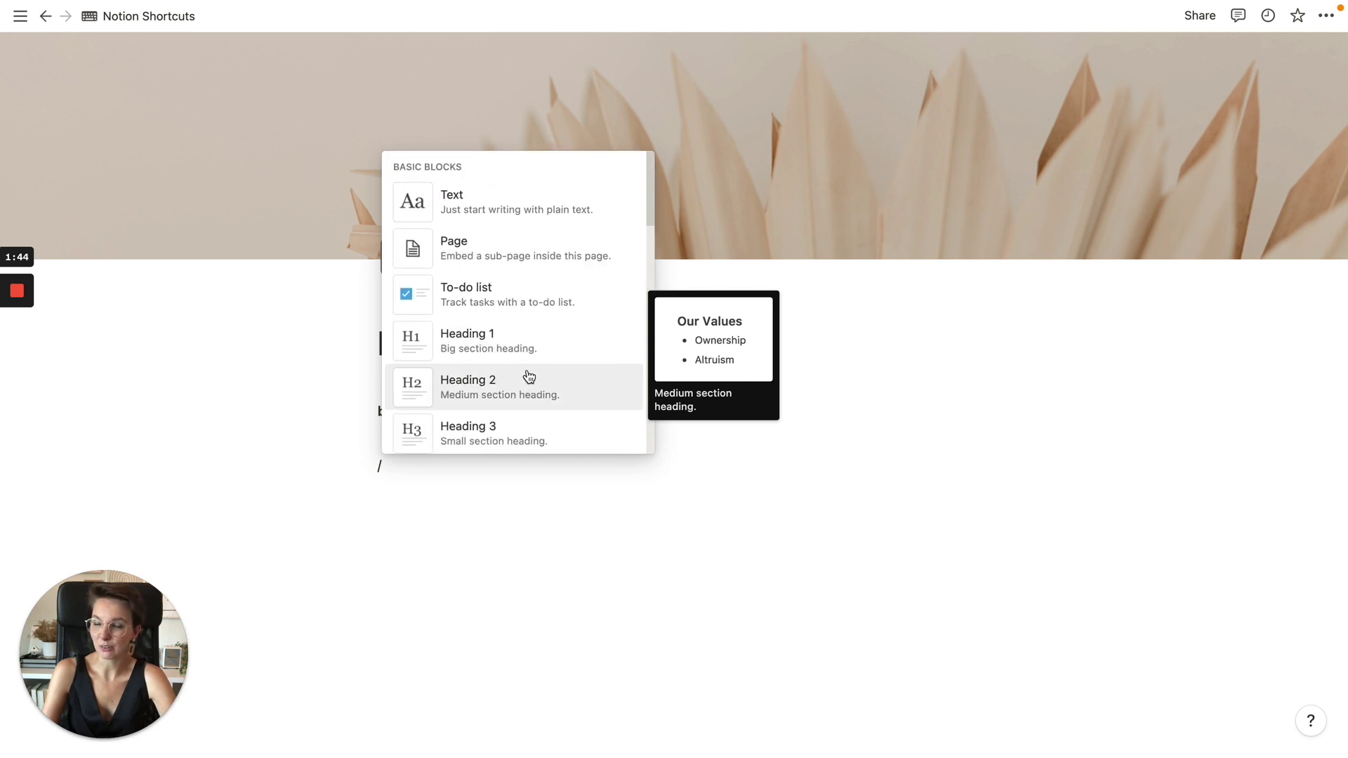
{"action": "left_click", "coordinate": [423, 465]}
{"action": "key", "text": "BackSpace"}
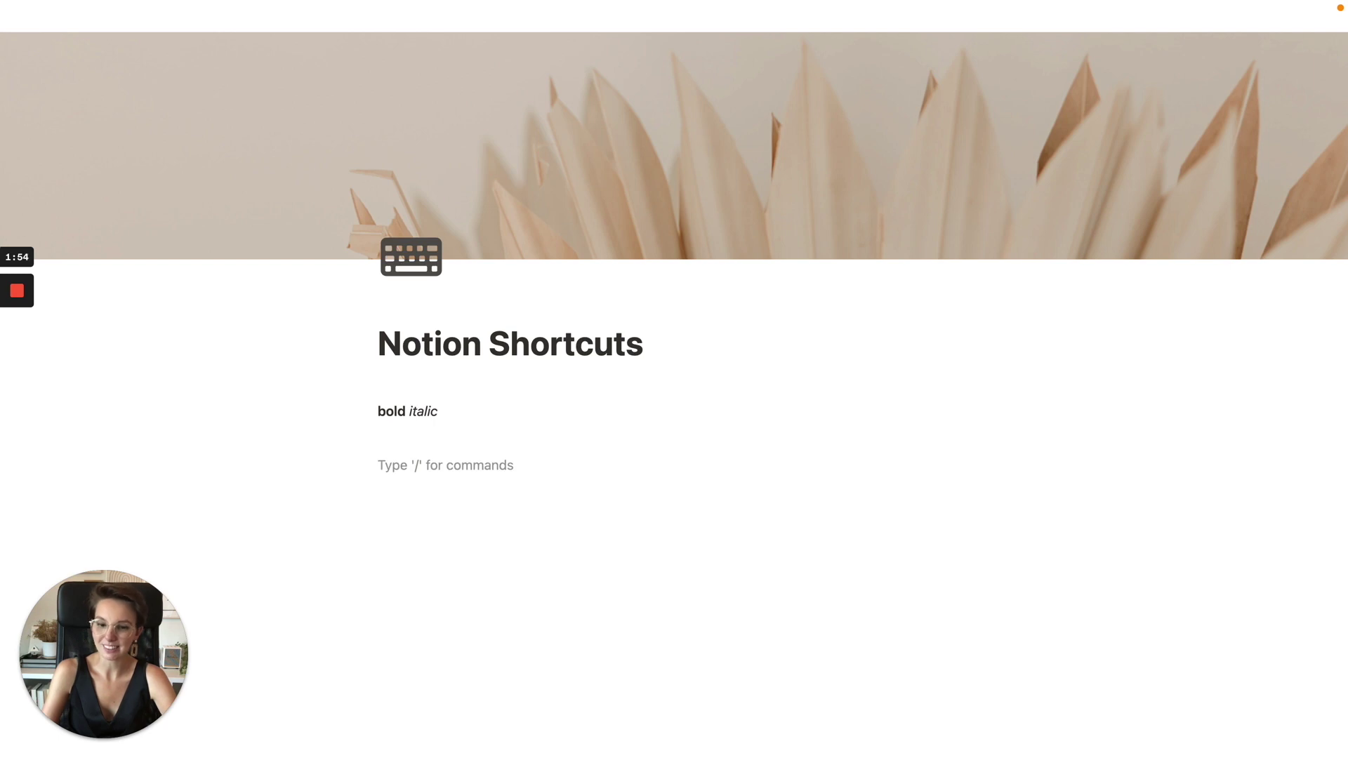
Turn the empty line into a Heading 3 via /heading, then revert it to plain text.
{"action": "type", "text": "/heading"}
{"action": "key", "text": "Down"}
{"action": "key", "text": "Down"}
{"action": "key", "text": "Return"}
{"action": "key", "text": "BackSpace"}
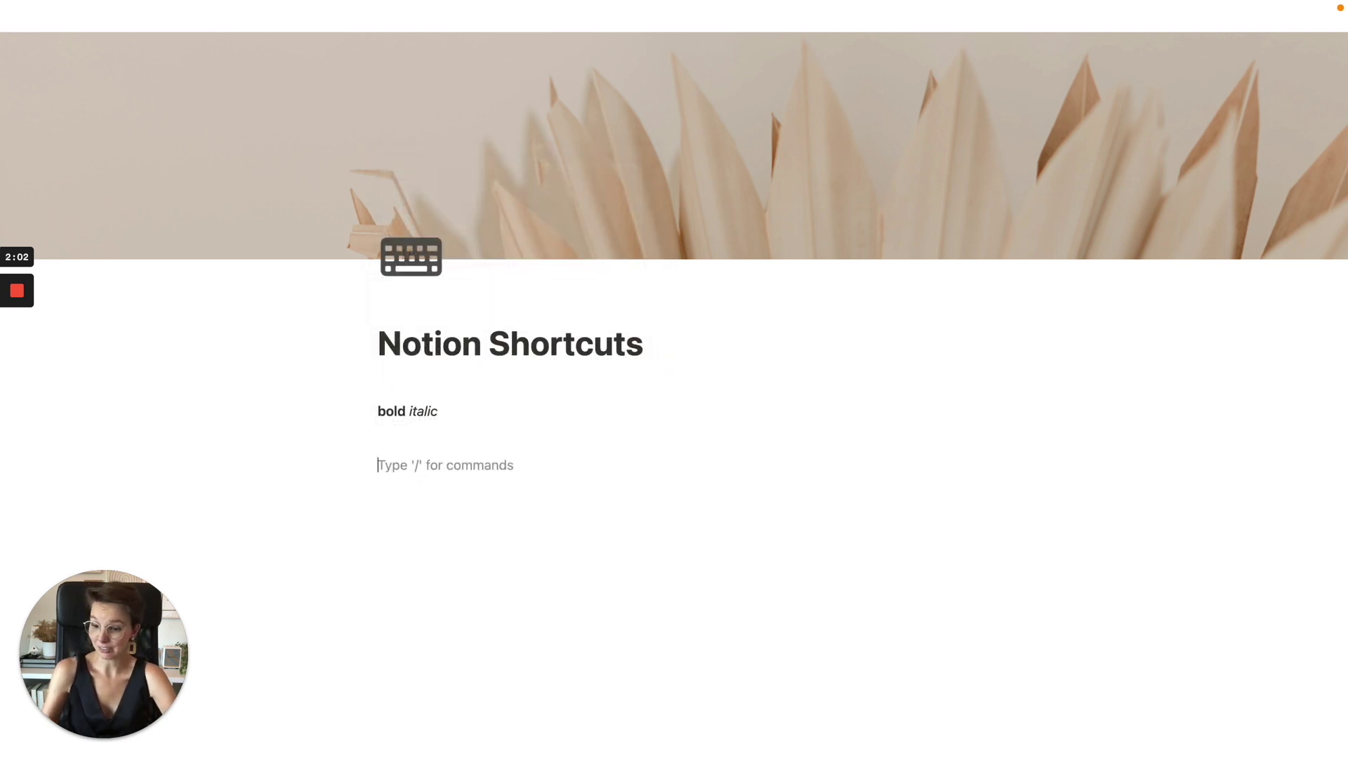
Try #, ## and ### heading markdown, reverting each to plain text, then add another empty line.
{"action": "type", "text": "#"}
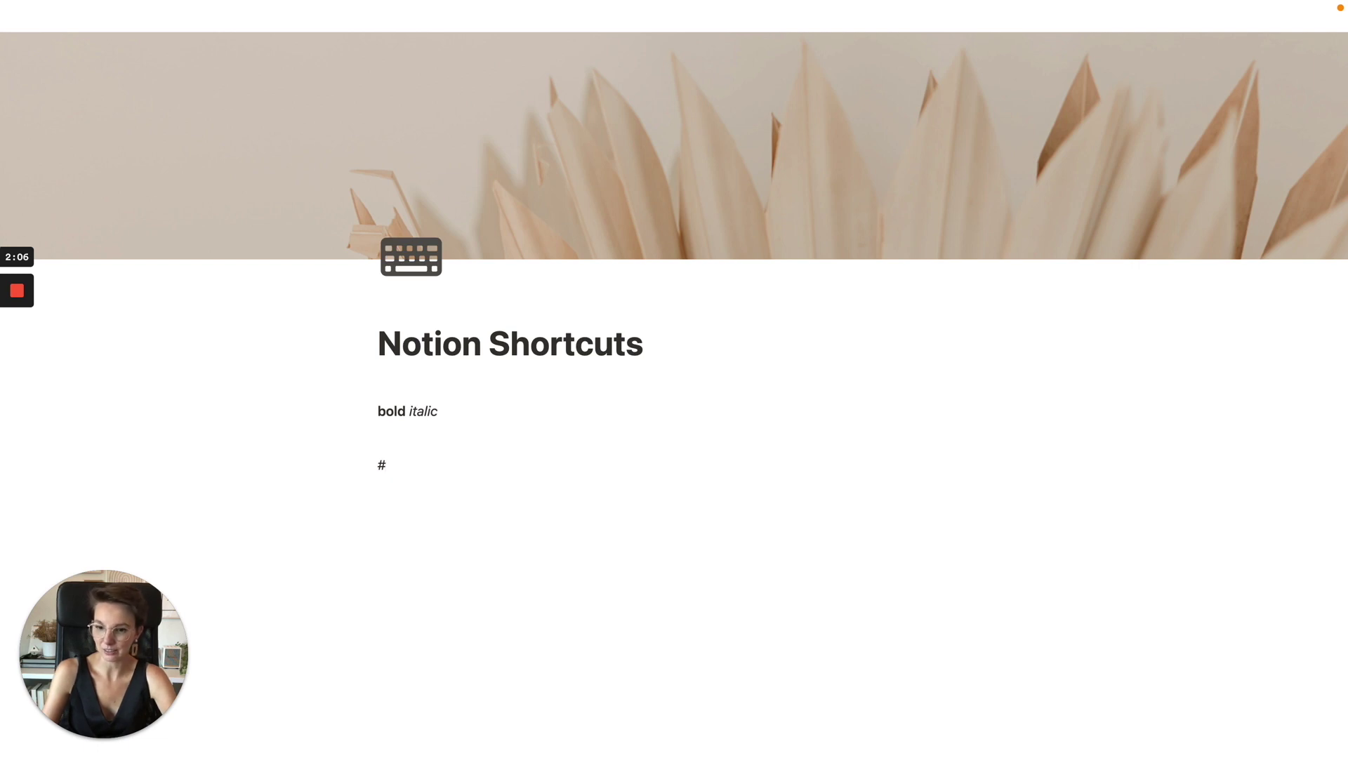
{"action": "key", "text": "space"}
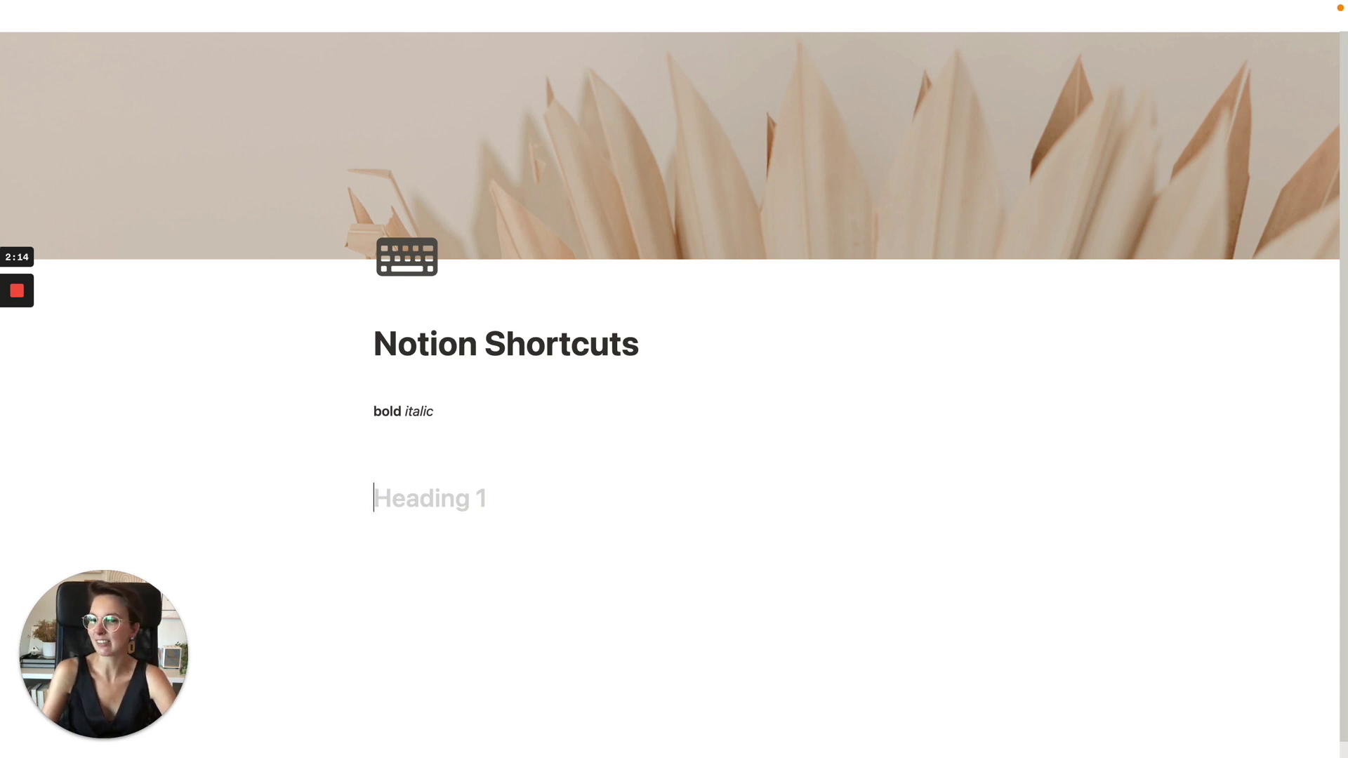
{"action": "key", "text": "BackSpace"}
{"action": "type", "text": "#"}
{"action": "key", "text": "space"}
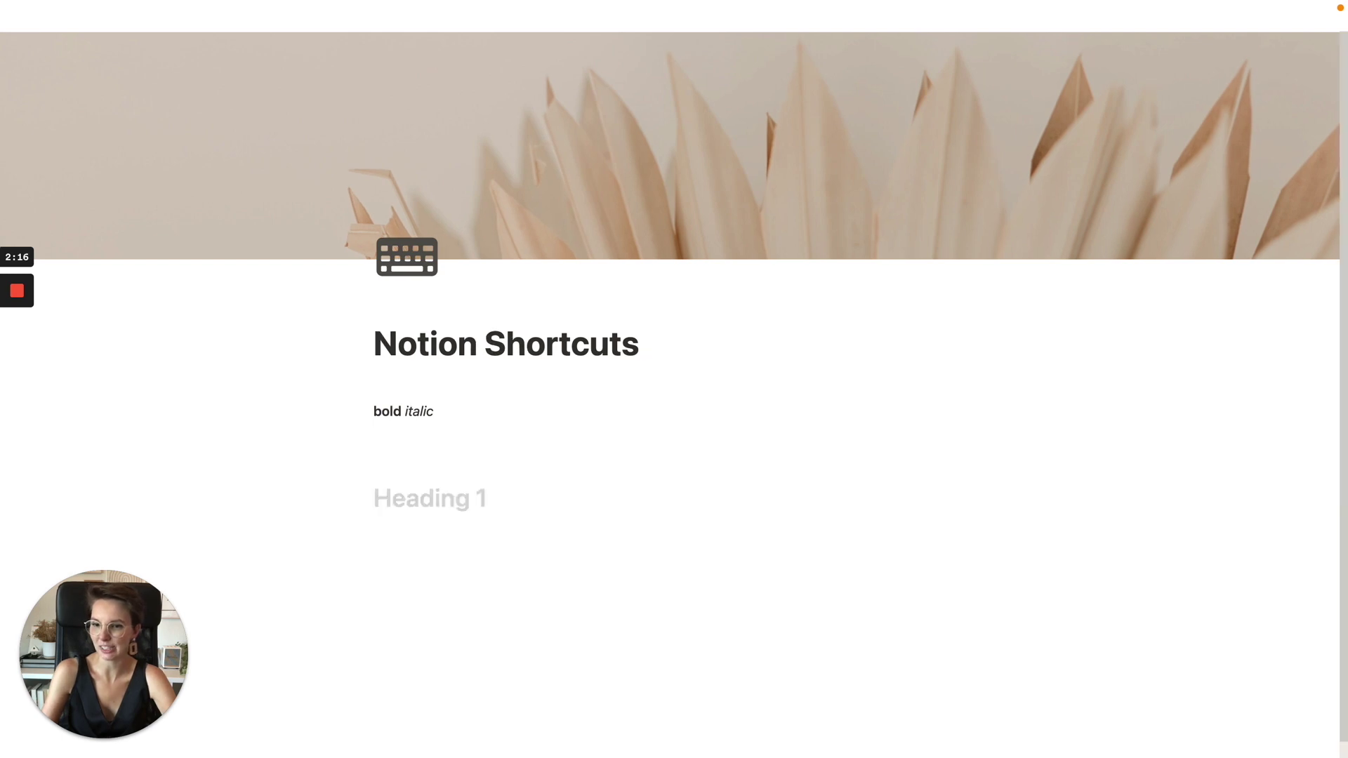
{"action": "key", "text": "BackSpace"}
{"action": "type", "text": "#"}
{"action": "key", "text": "space"}
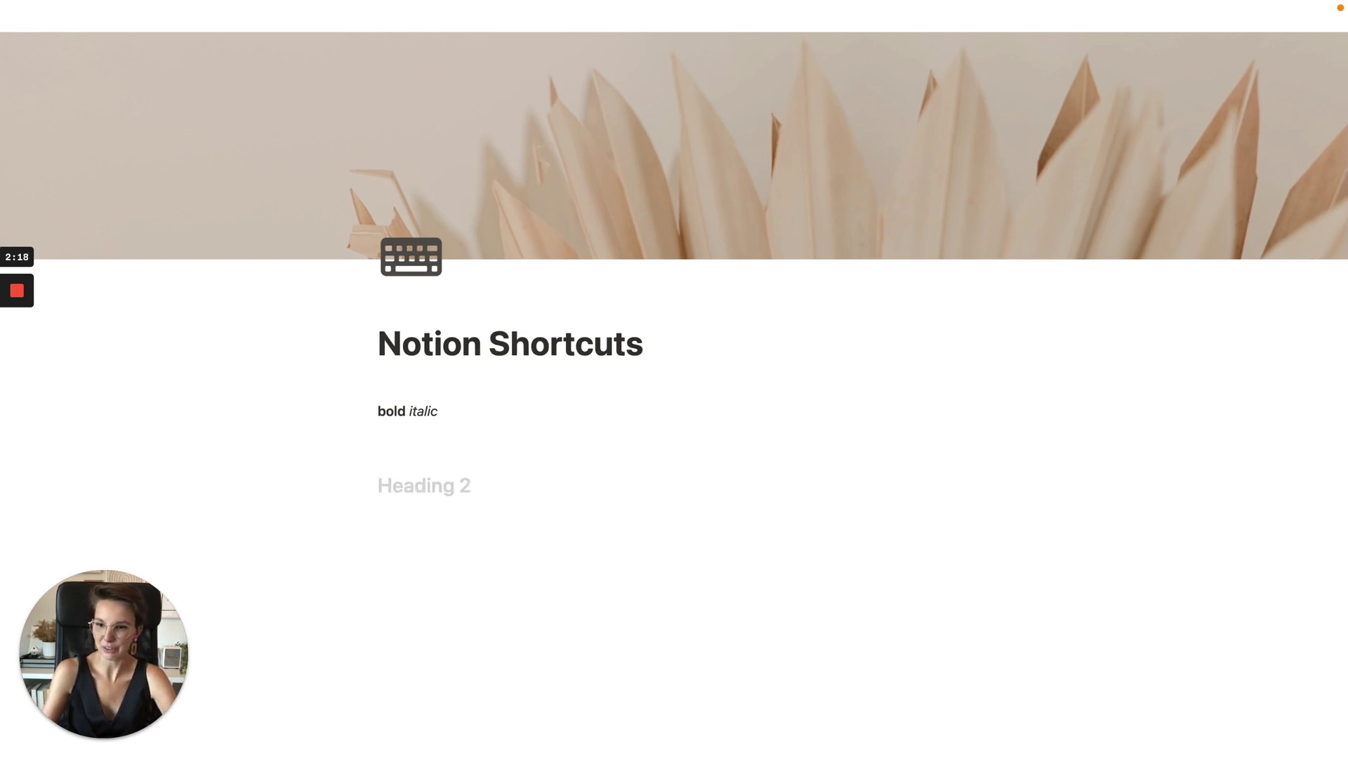
{"action": "key", "text": "BackSpace"}
{"action": "type", "text": "###"}
{"action": "key", "text": "space"}
{"action": "key", "text": "BackSpace"}
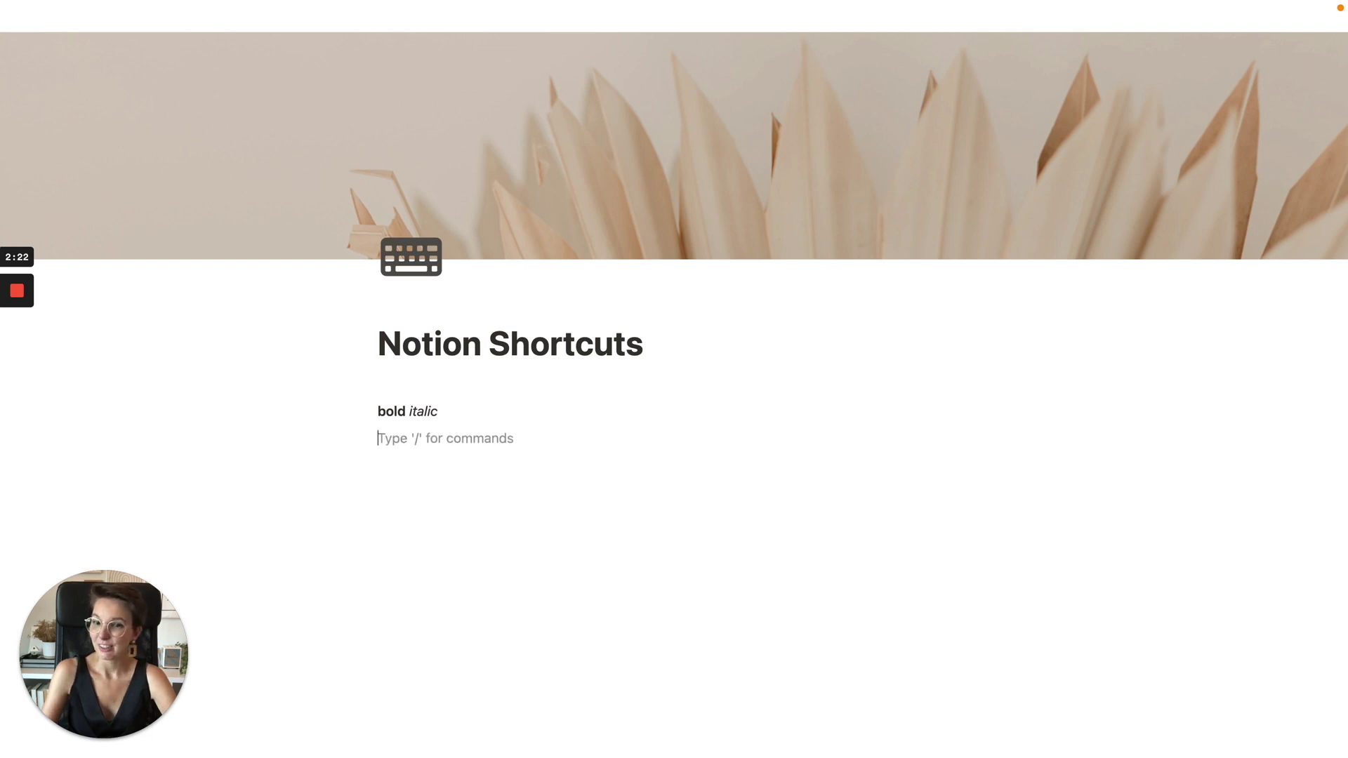
{"action": "key", "text": "Return"}
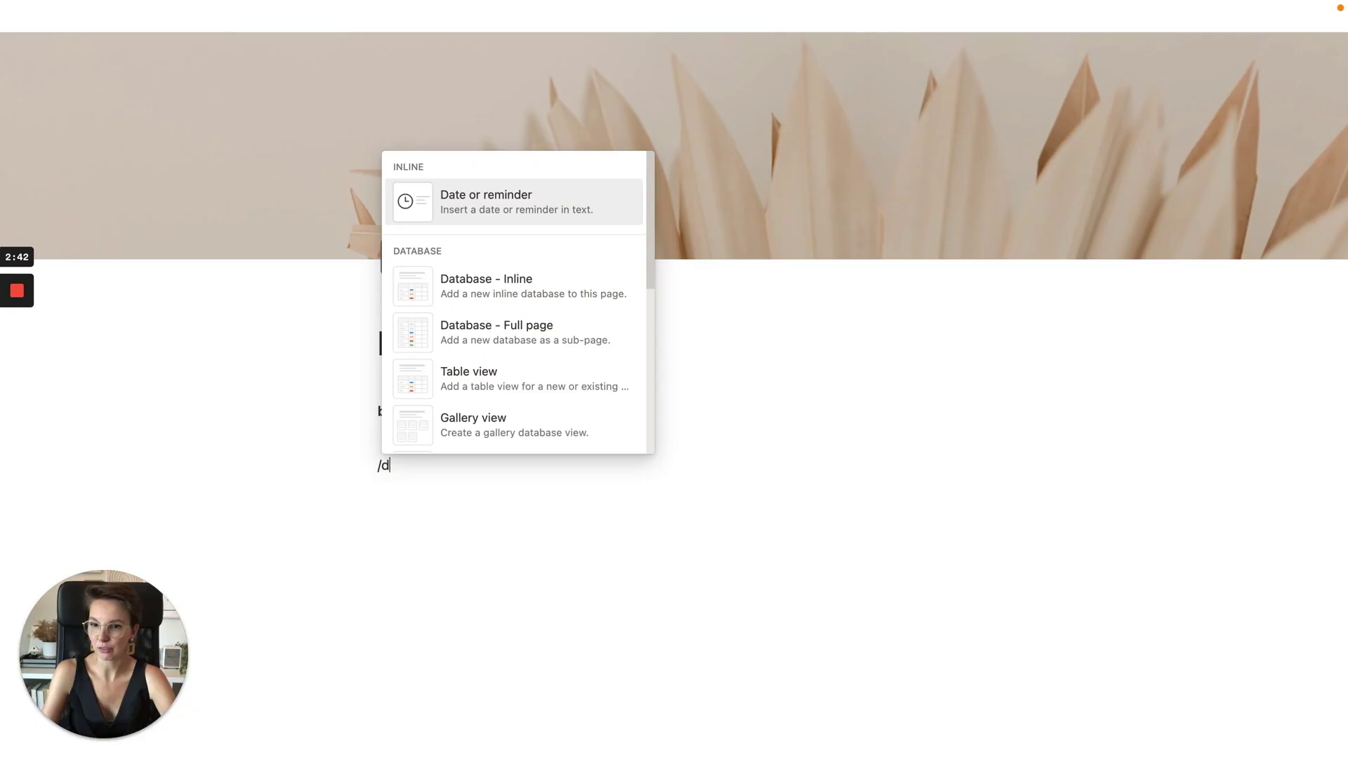
{"action": "key", "text": "BackSpace"}
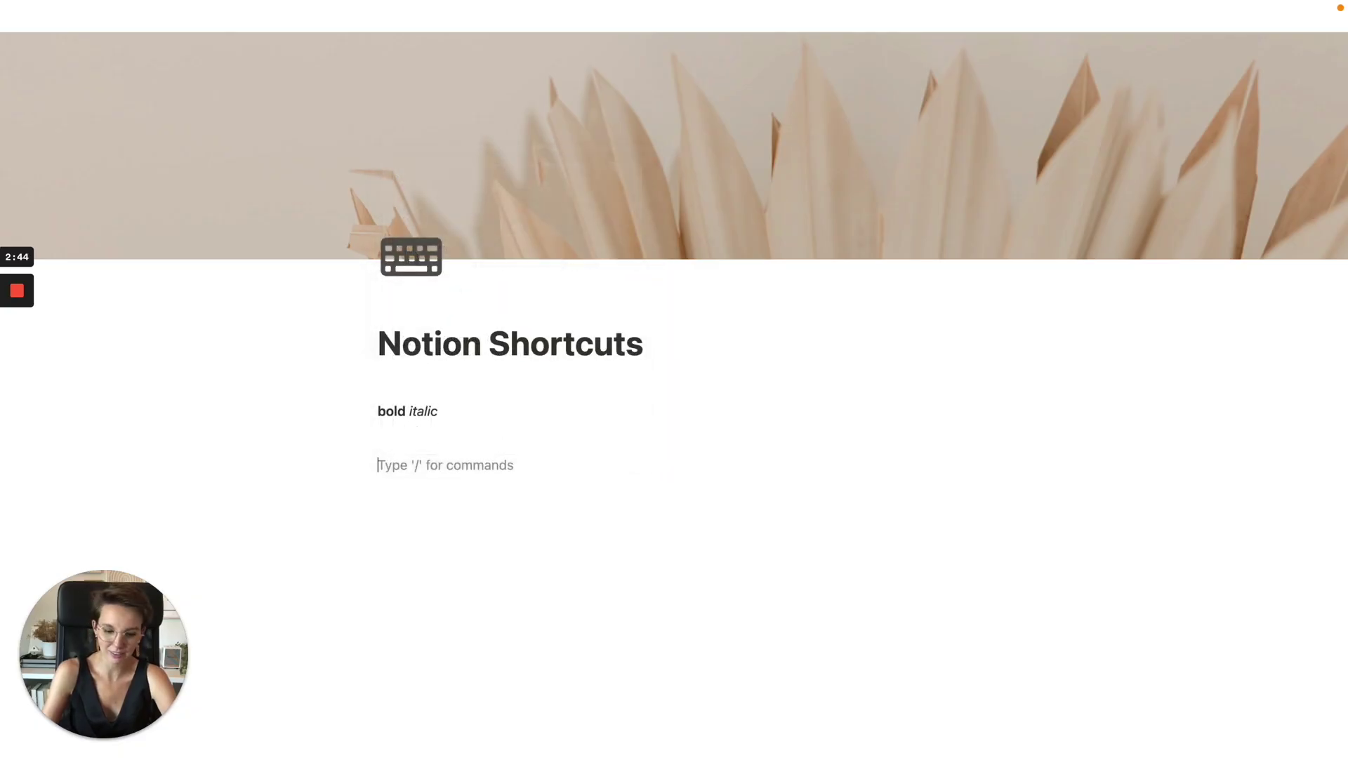
Add a --- divider and move the empty line above it, back below 'bold italic'.
{"action": "type", "text": "-"}
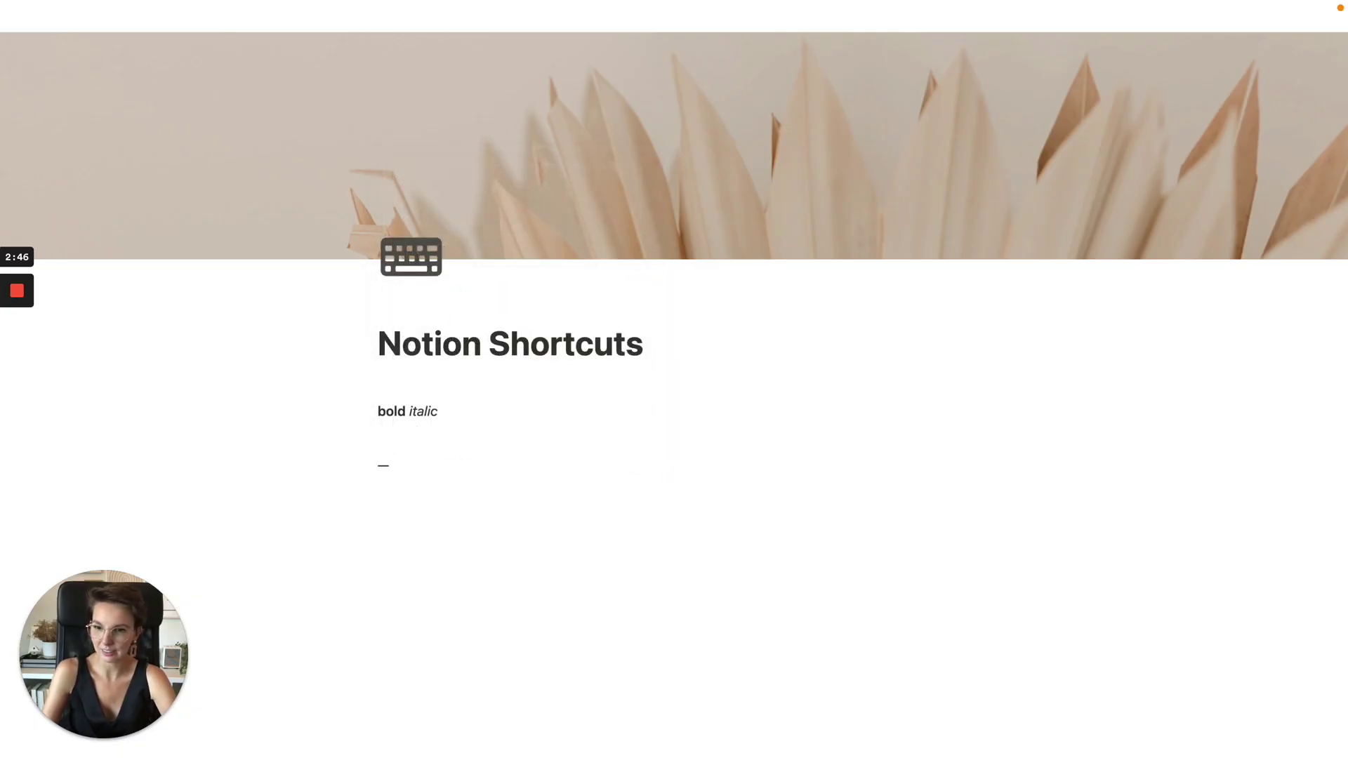
{"action": "type", "text": "-"}
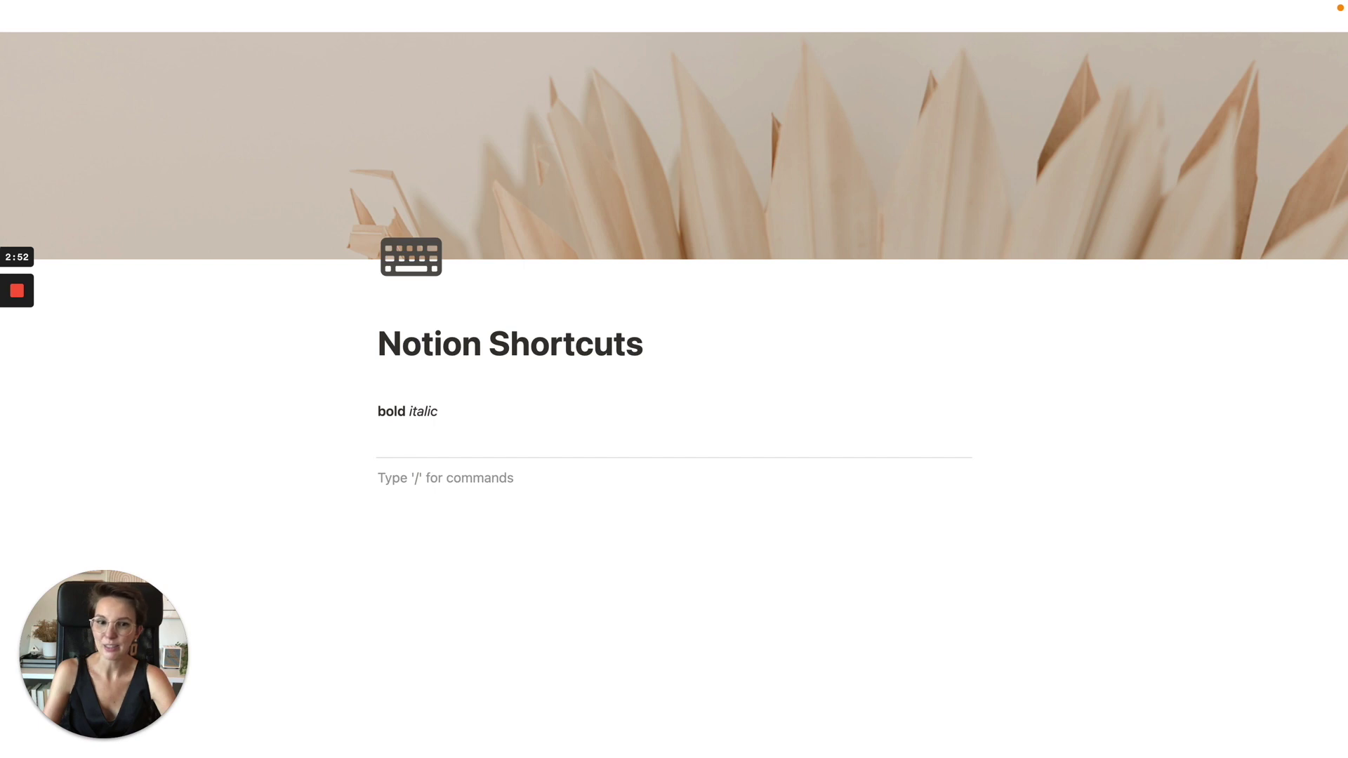
{"action": "key", "text": "ctrl+shift+Up"}
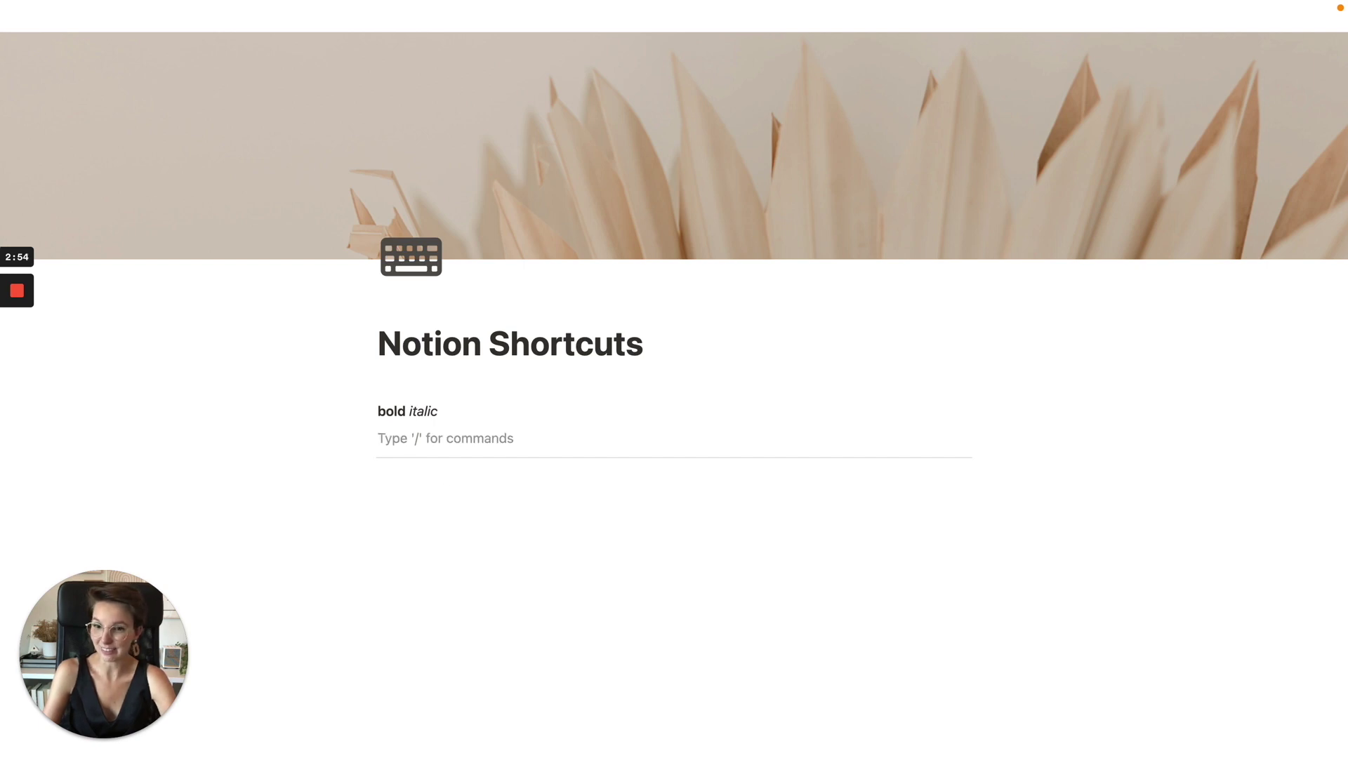
{"action": "mouse_move", "coordinate": [445, 477]}
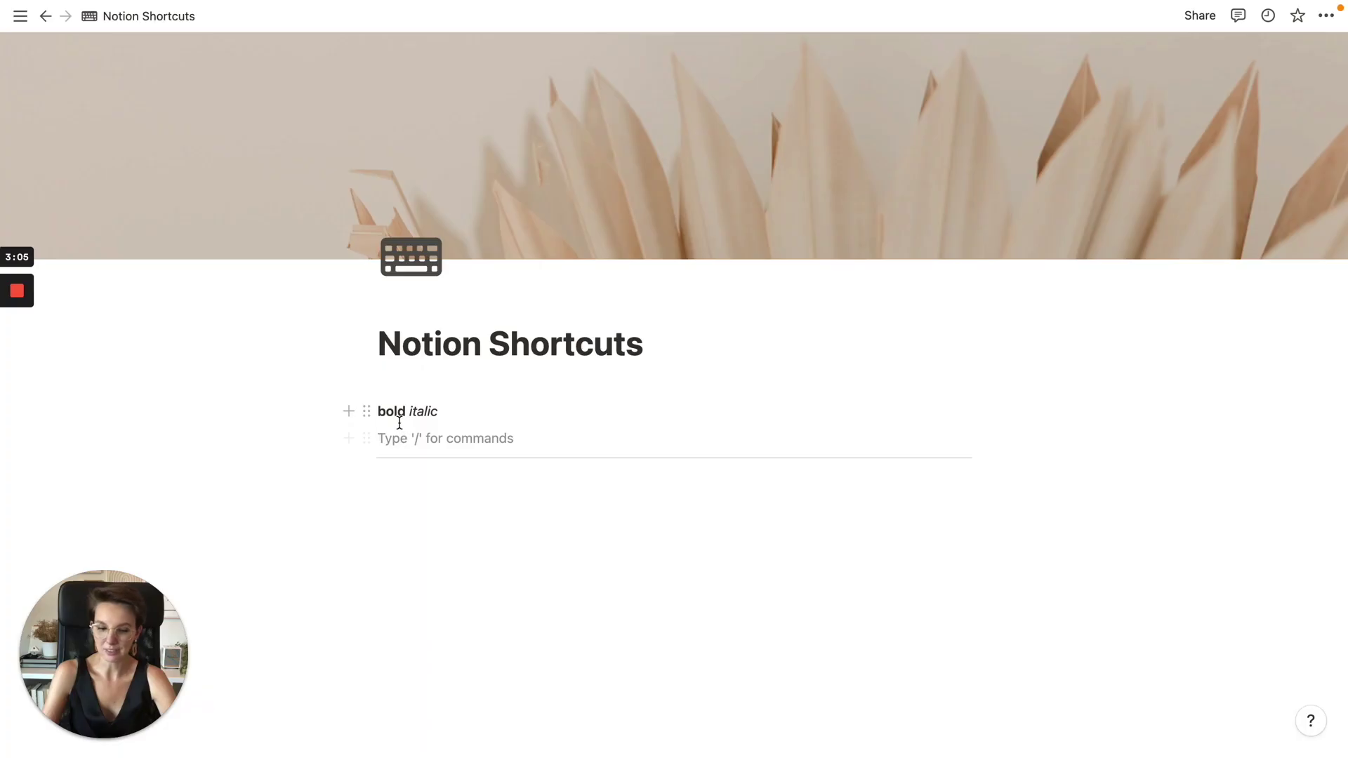
{"action": "key", "text": "Up"}
Try adding an empty block and duplicating 'bold italic', deleting both extras again.
{"action": "left_click", "coordinate": [380, 438]}
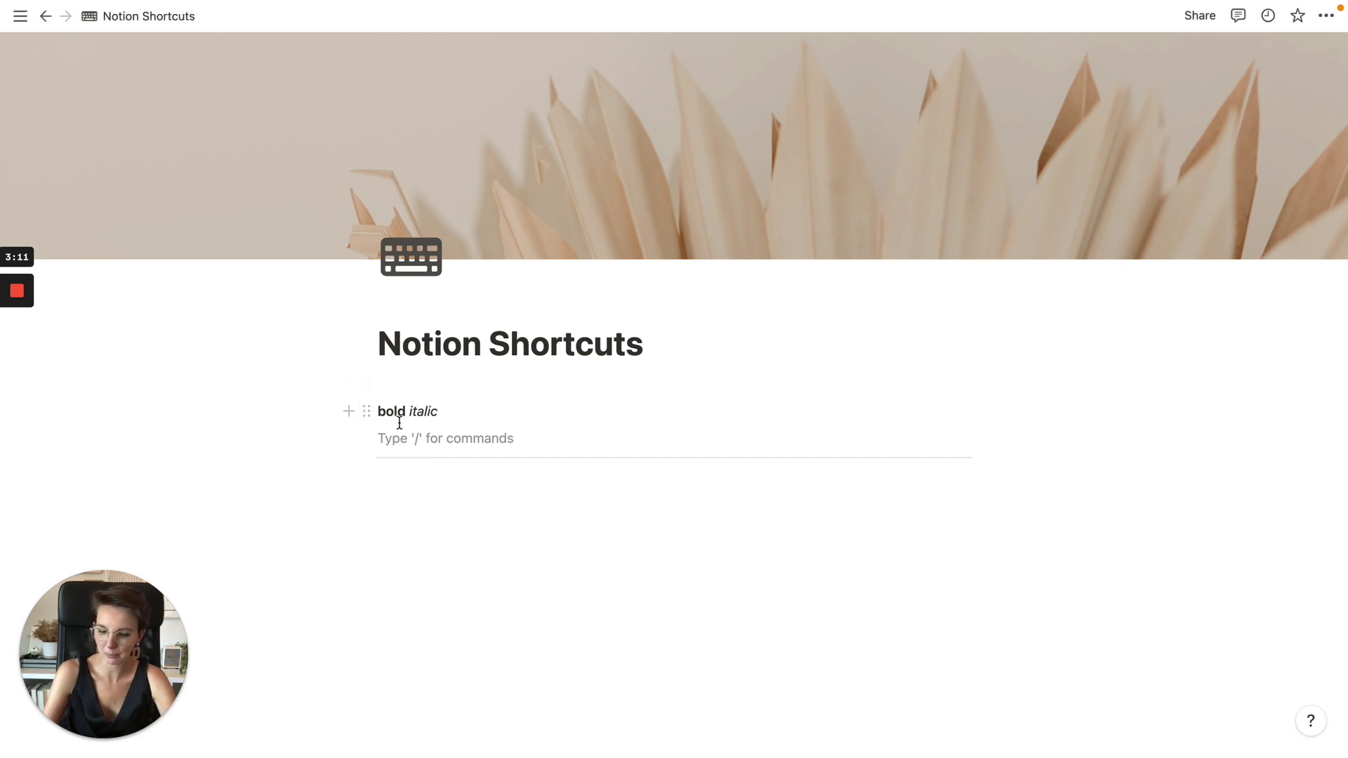
{"action": "key", "text": "Return"}
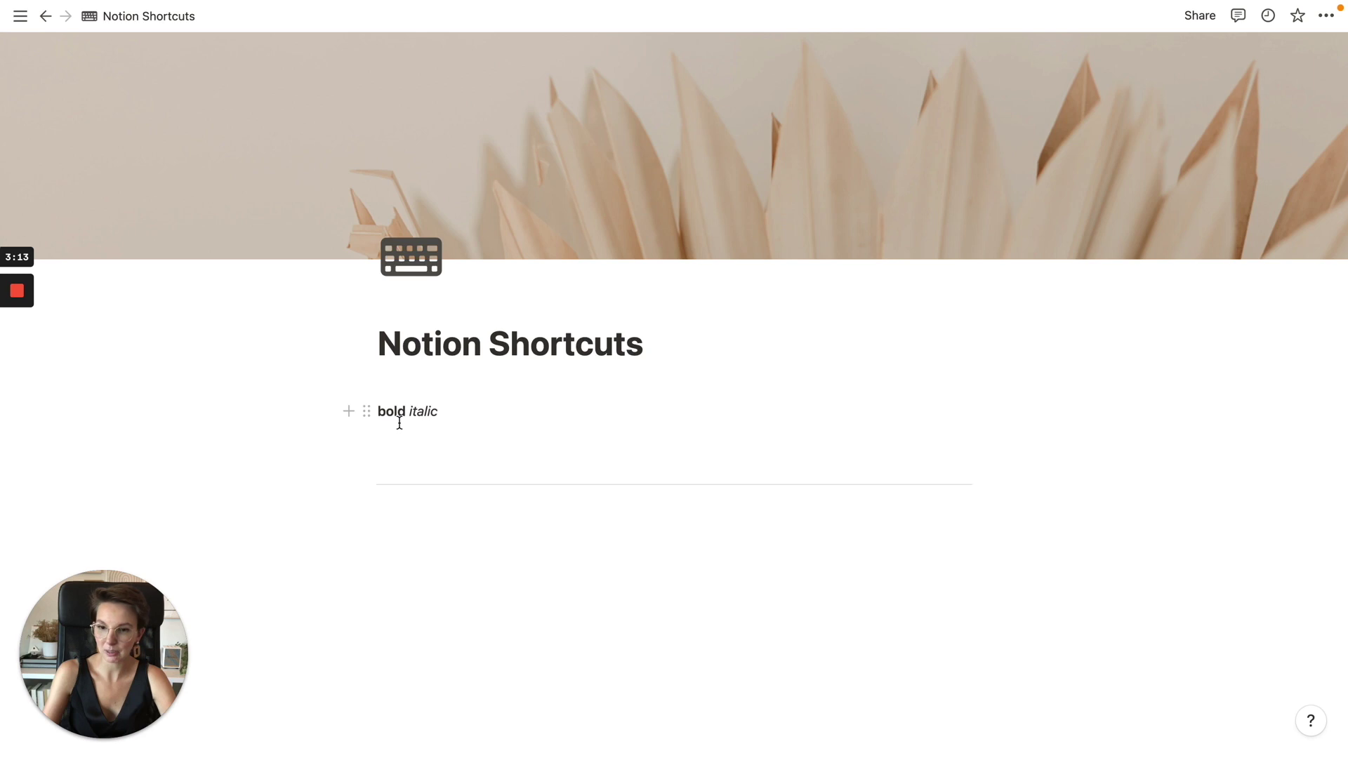
{"action": "key", "text": "Escape"}
{"action": "key", "text": "BackSpace"}
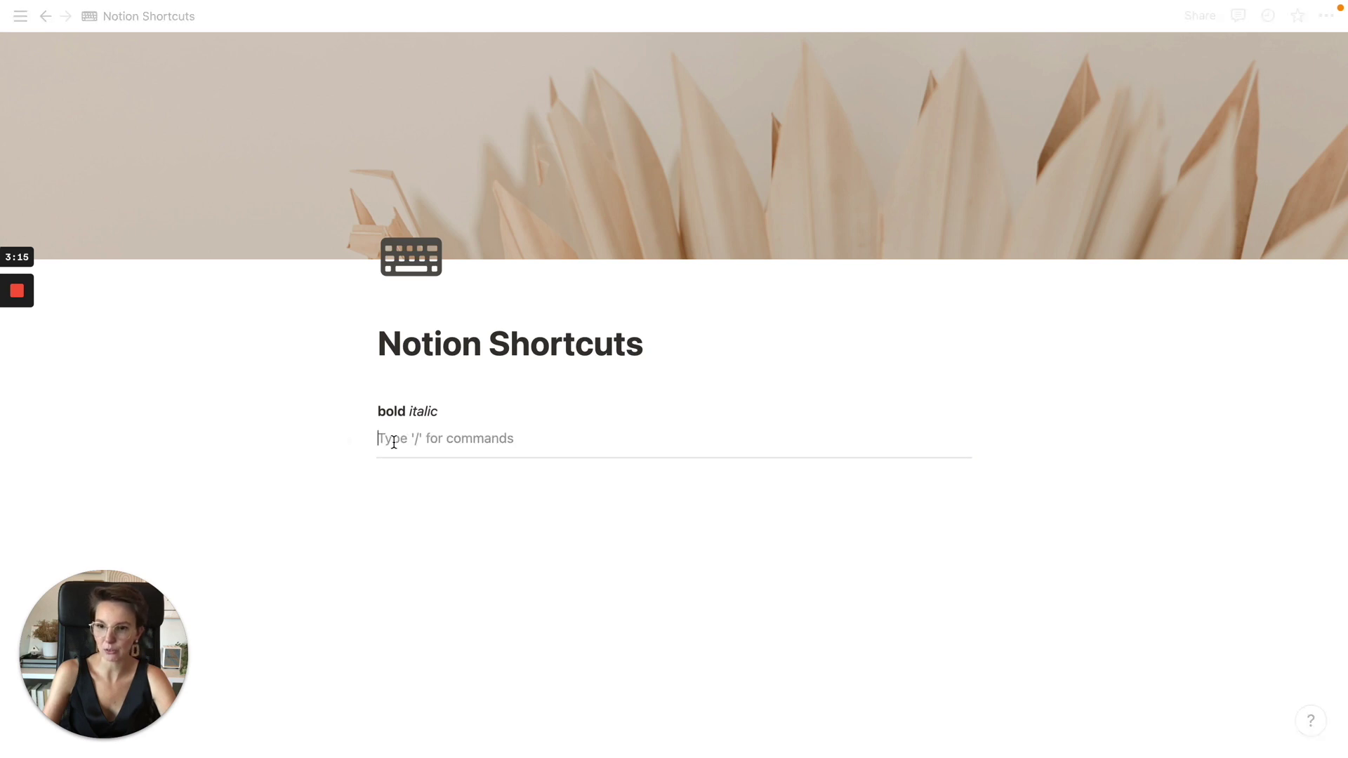
{"action": "left_click", "coordinate": [467, 413]}
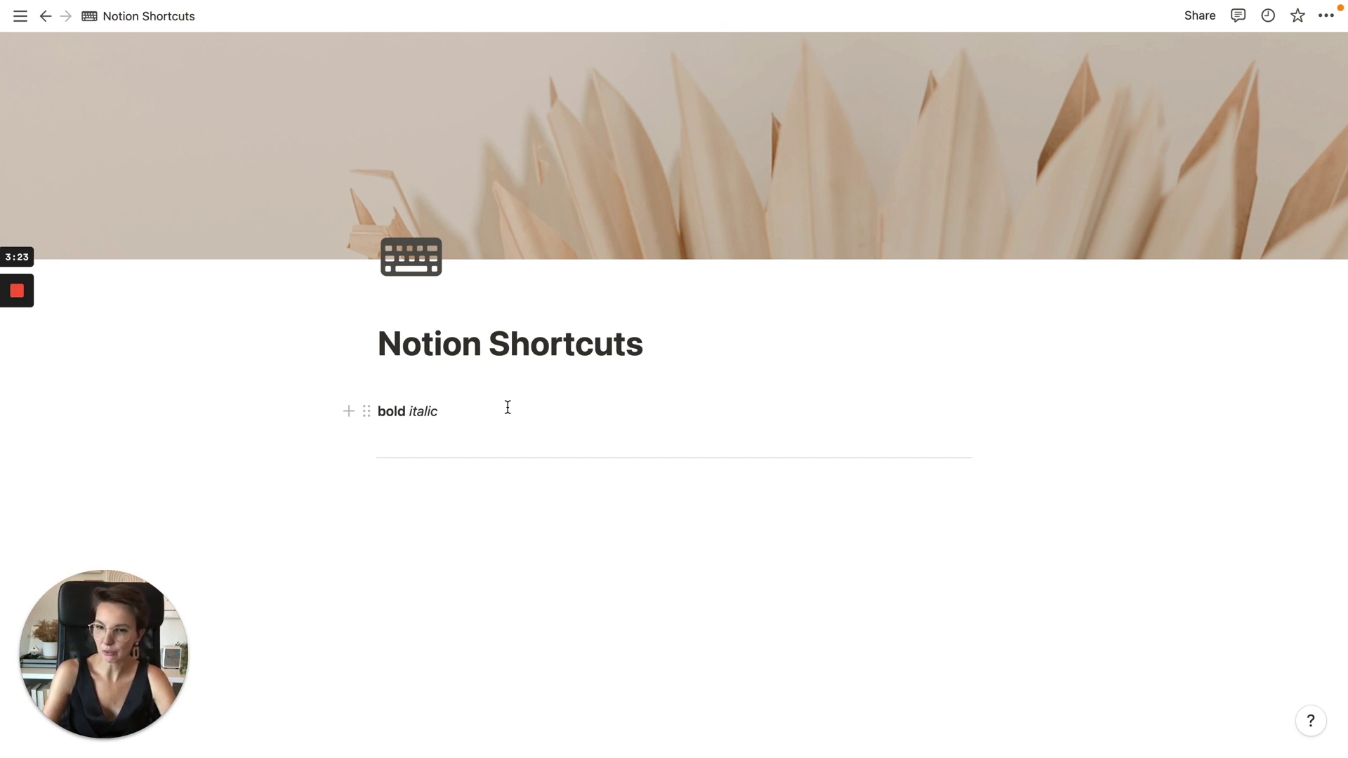
{"action": "key", "text": "ctrl+d"}
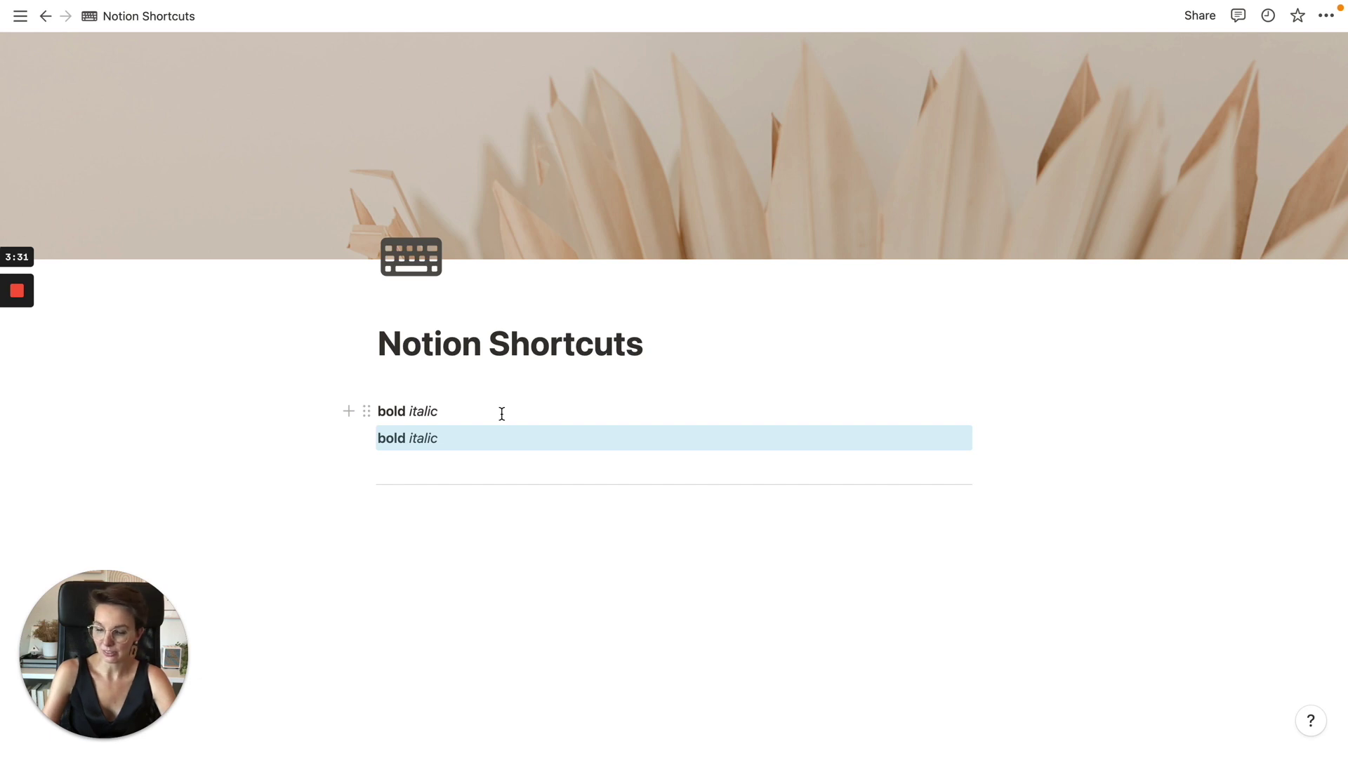
{"action": "key", "text": "BackSpace"}
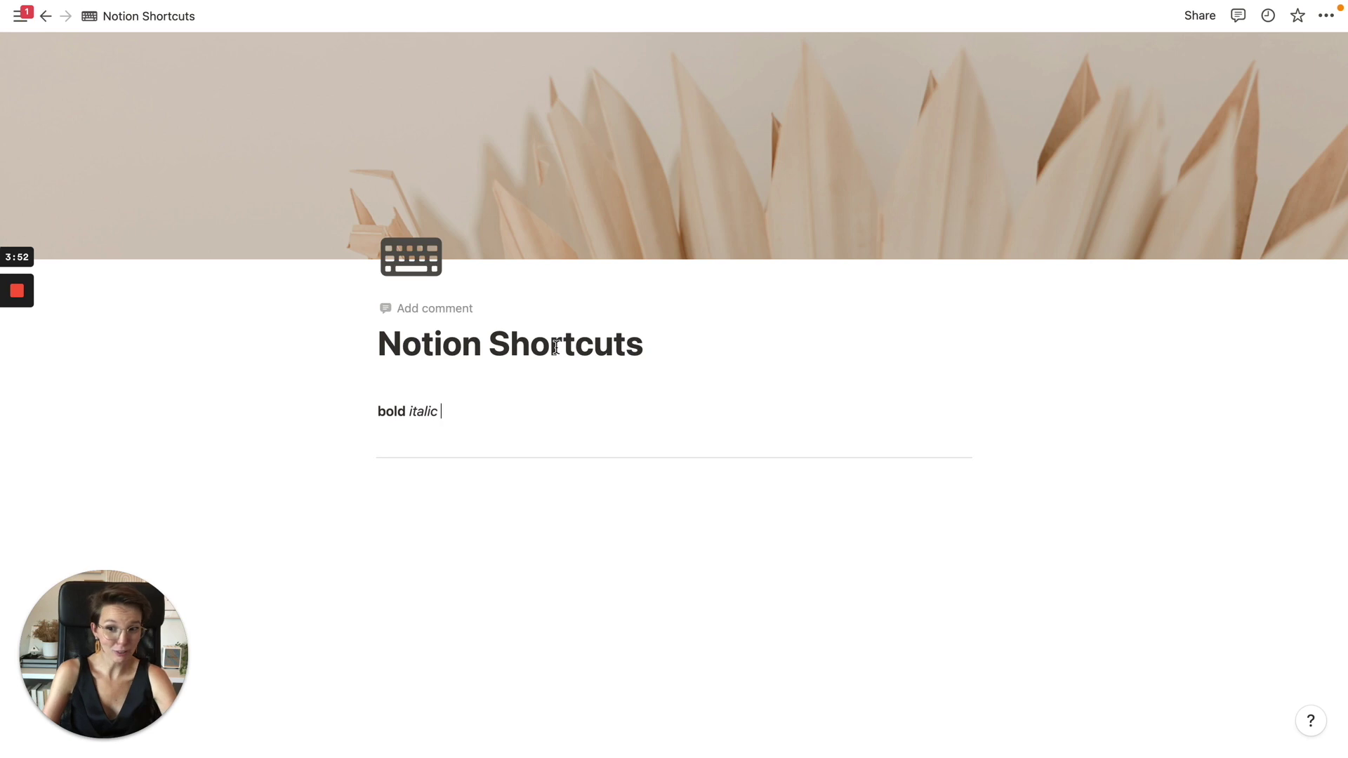
{"action": "mouse_move", "coordinate": [474, 384]}
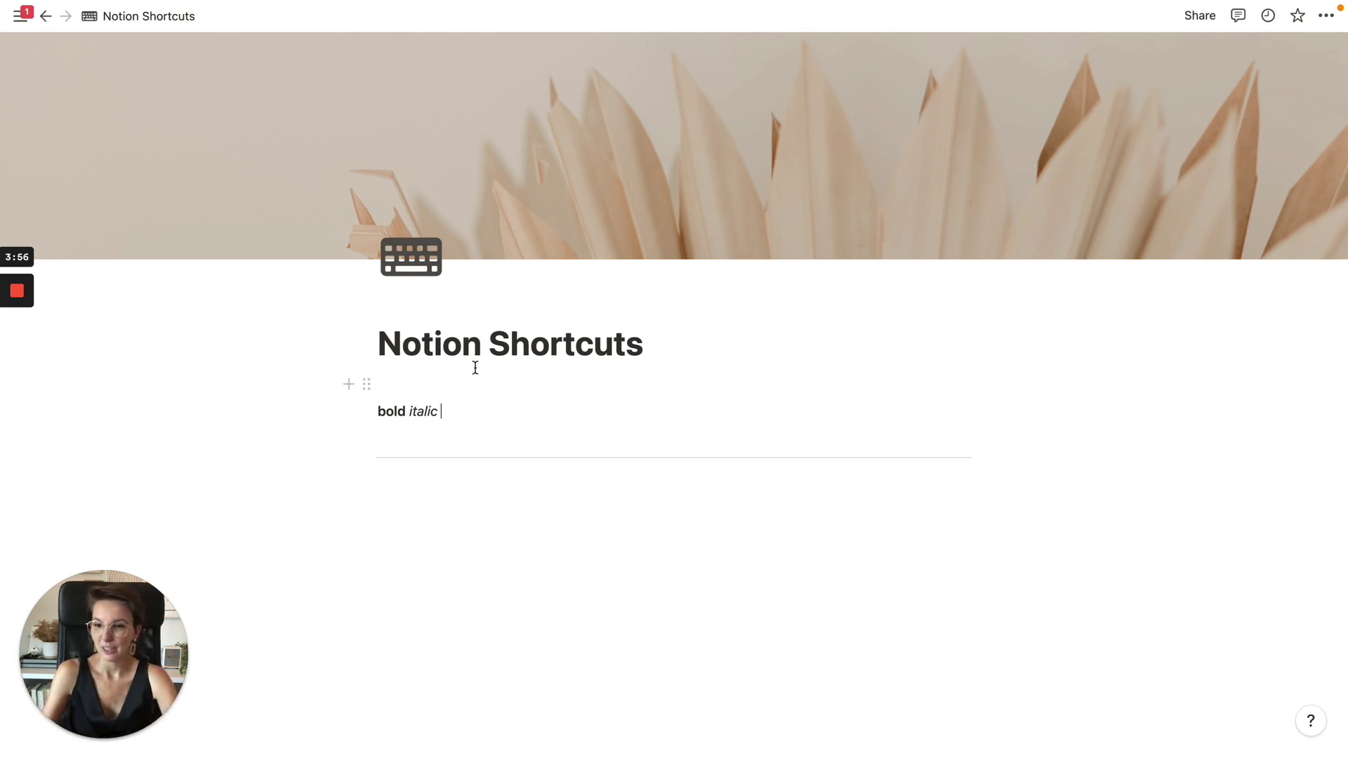
Give the 'bold italic' block a tinted background, then start a slash command at its end.
{"action": "left_click", "coordinate": [369, 413]}
{"action": "mouse_move", "coordinate": [240, 508]}
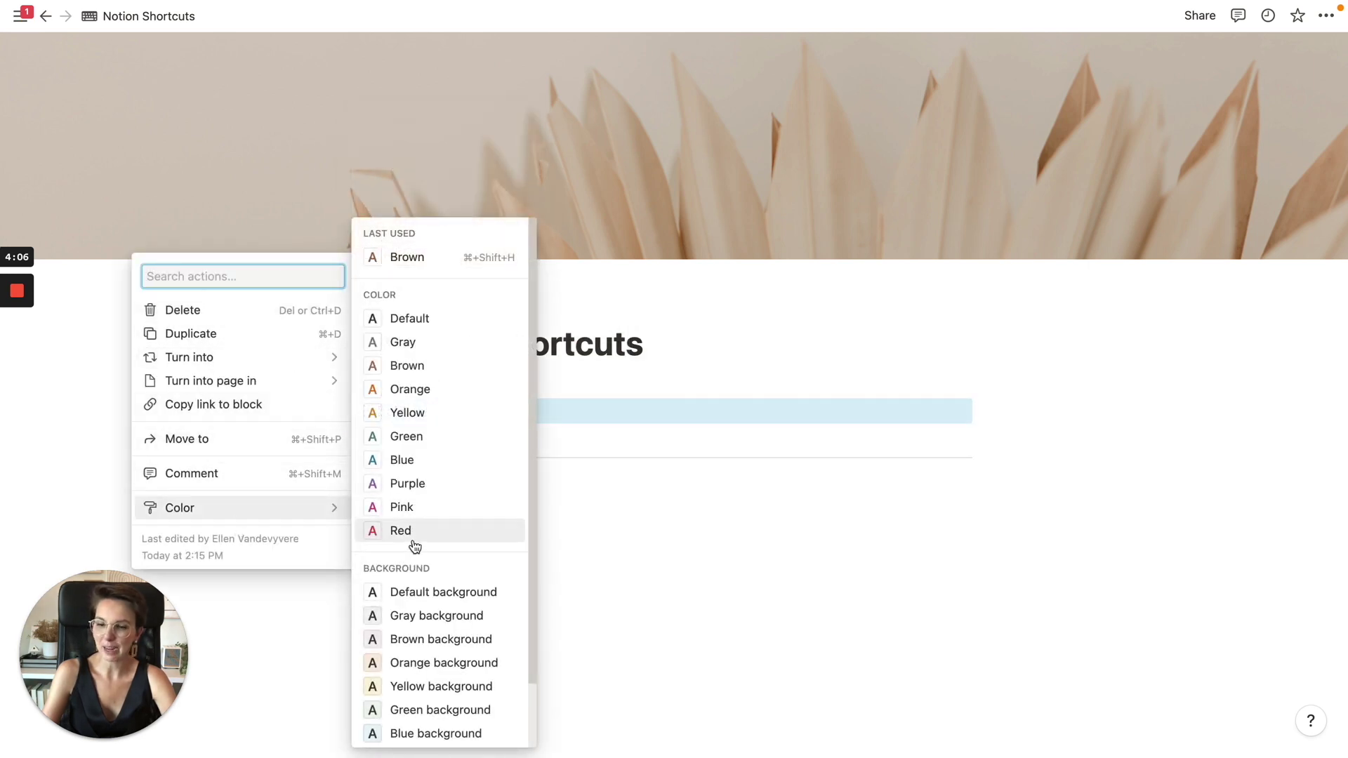
{"action": "scroll", "coordinate": [415, 547], "scroll_direction": "down", "scroll_amount": 2}
{"action": "left_click", "coordinate": [414, 566]}
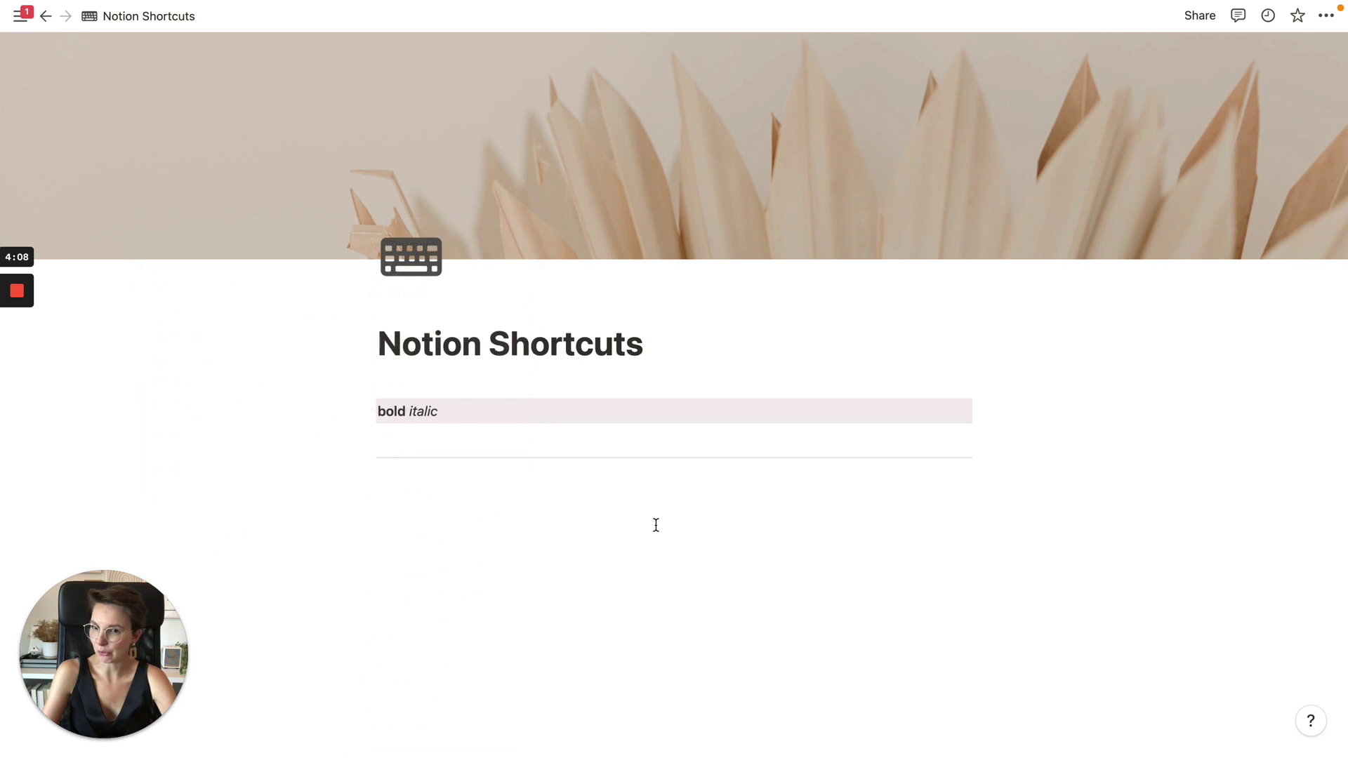
{"action": "key", "text": "Escape"}
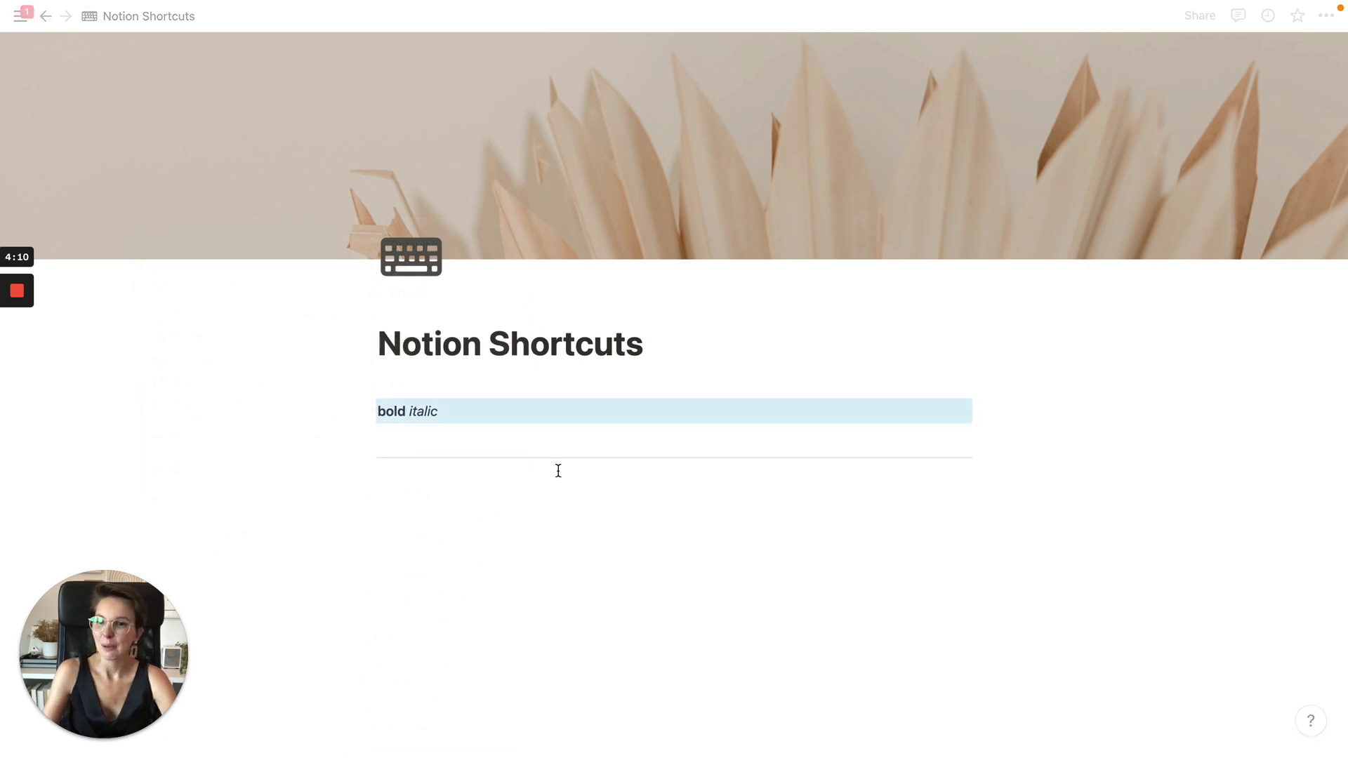
{"action": "left_click", "coordinate": [544, 411]}
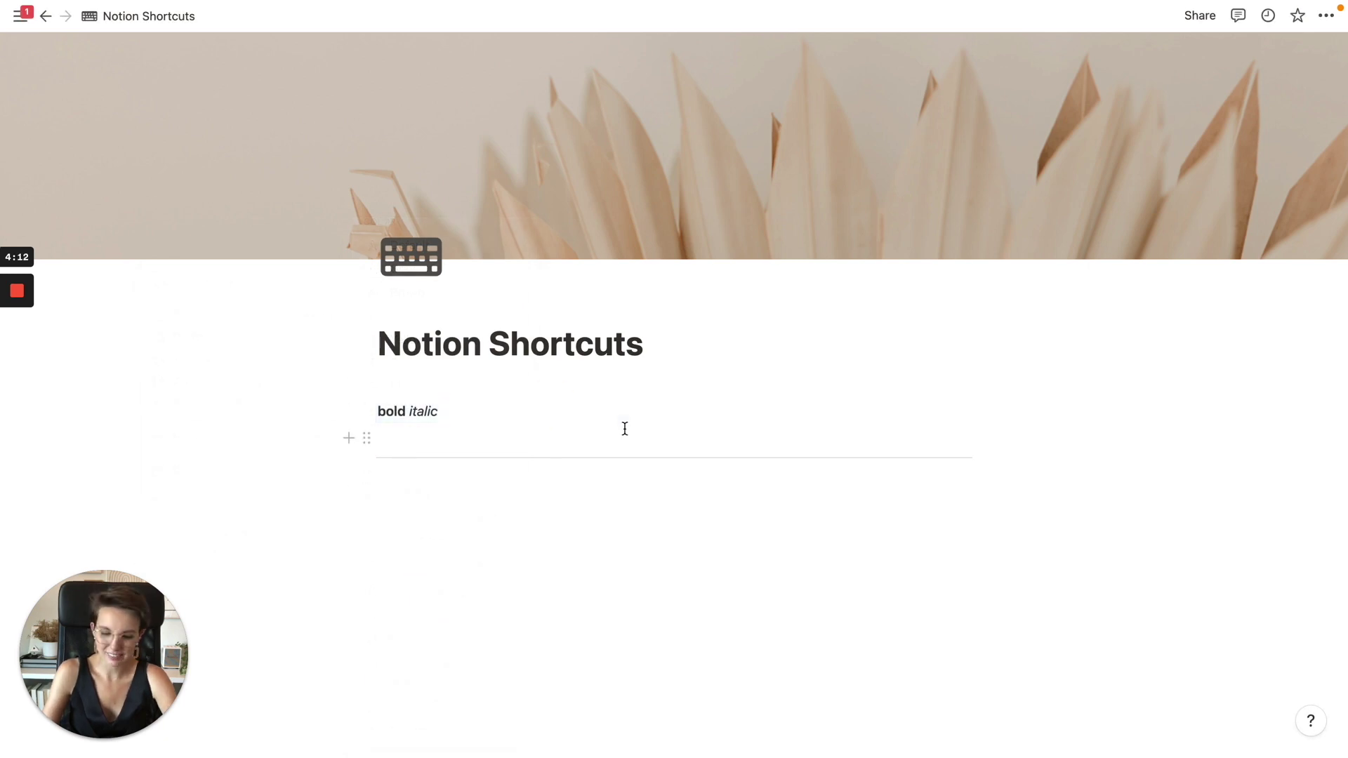
{"action": "type", "text": "/brown"}
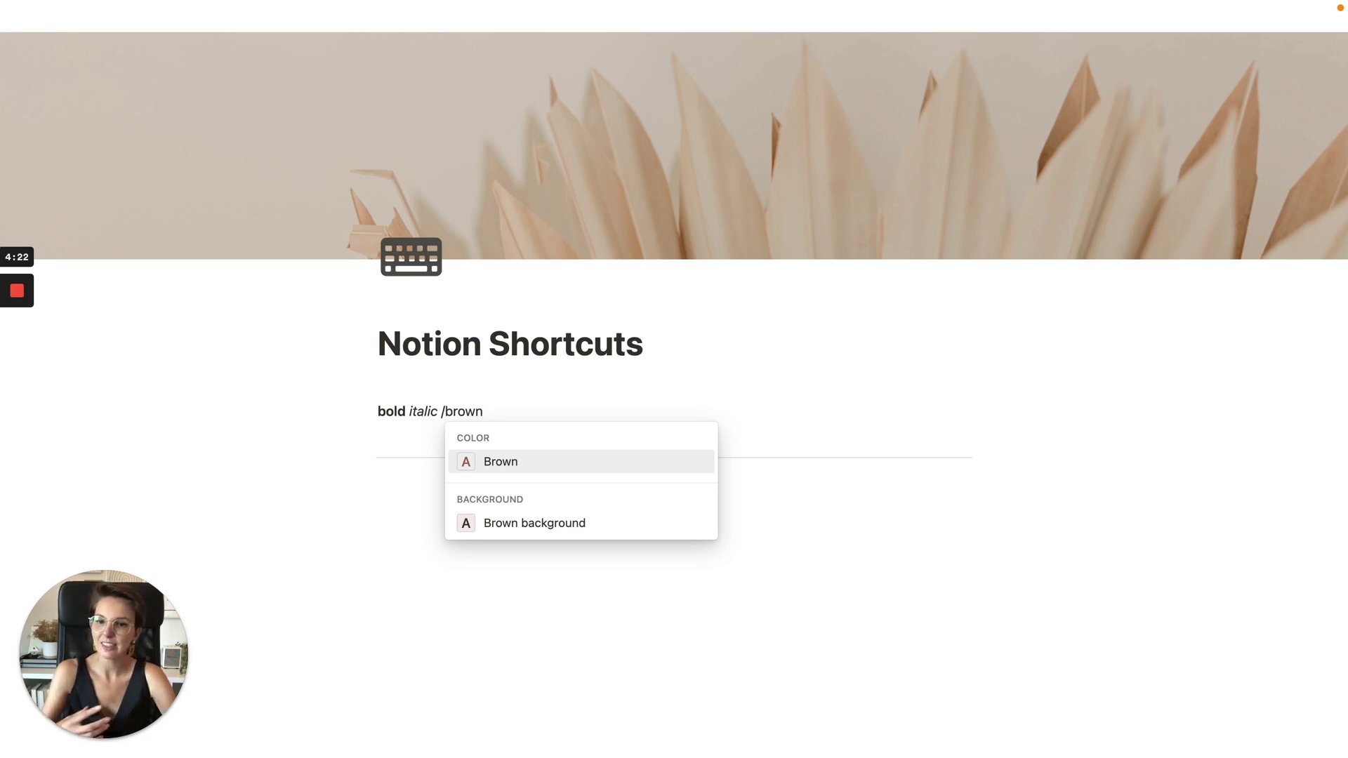
Try brown text and undo it, then apply Brown background via /brown and add a block below.
{"action": "key", "text": "Return"}
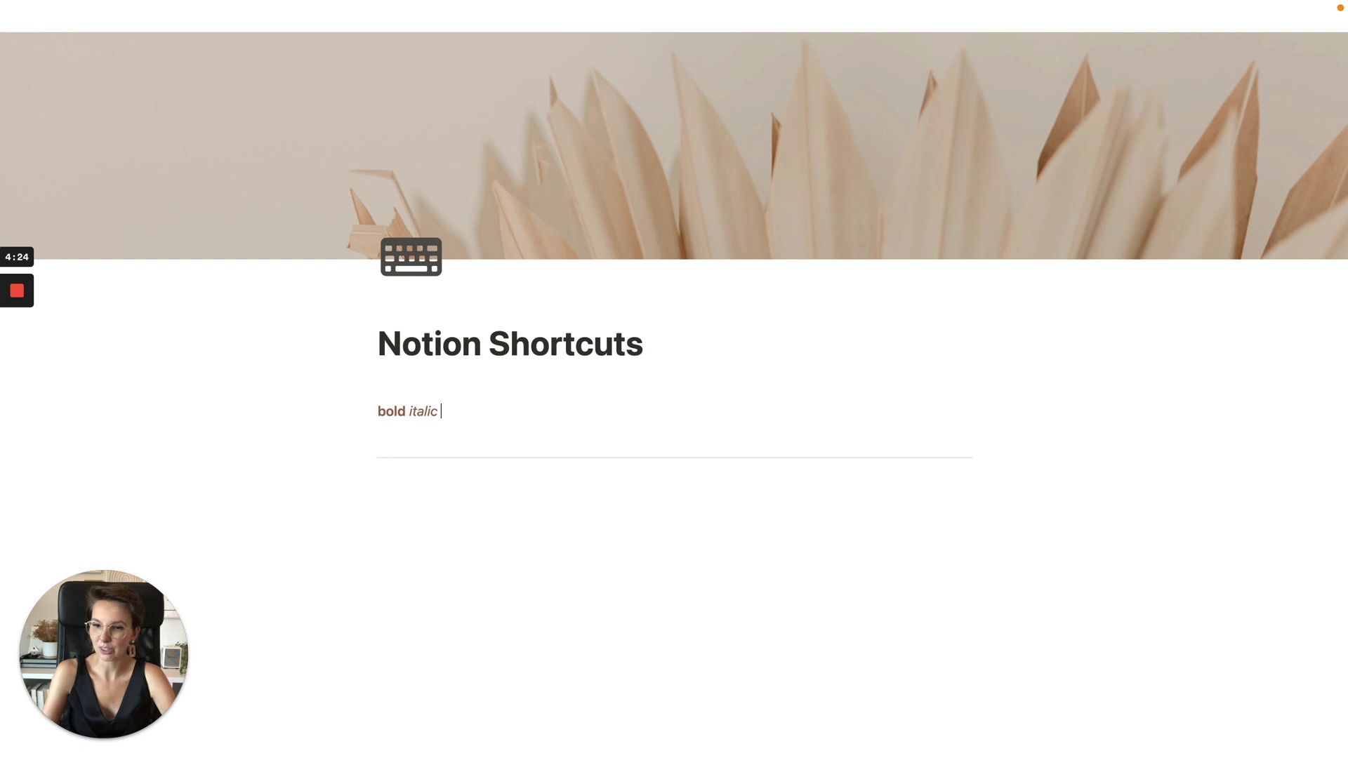
{"action": "key", "text": "ctrl+z"}
{"action": "key", "text": "BackSpace"}
{"action": "key", "text": "BackSpace"}
{"action": "key", "text": "BackSpace"}
{"action": "key", "text": "BackSpace"}
{"action": "type", "text": "/"}
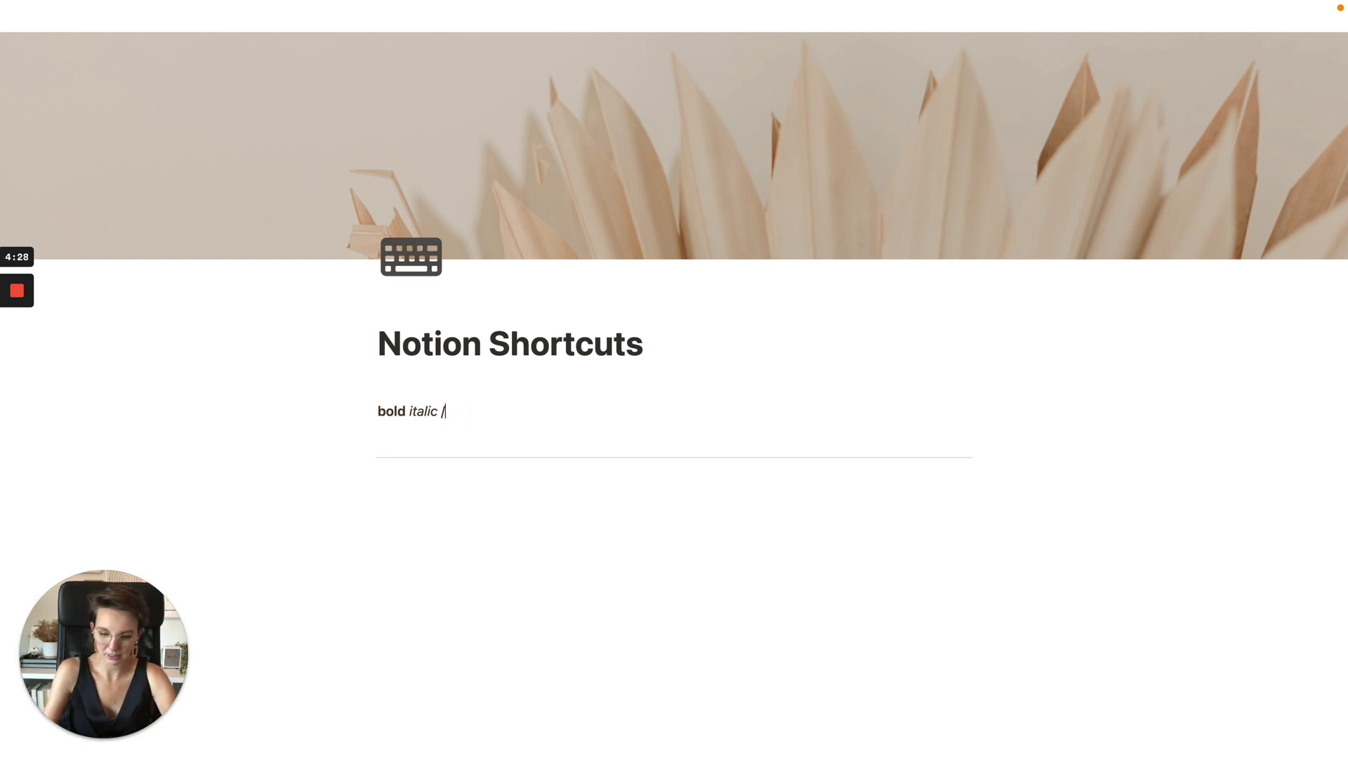
{"action": "type", "text": "brown"}
{"action": "key", "text": "Down"}
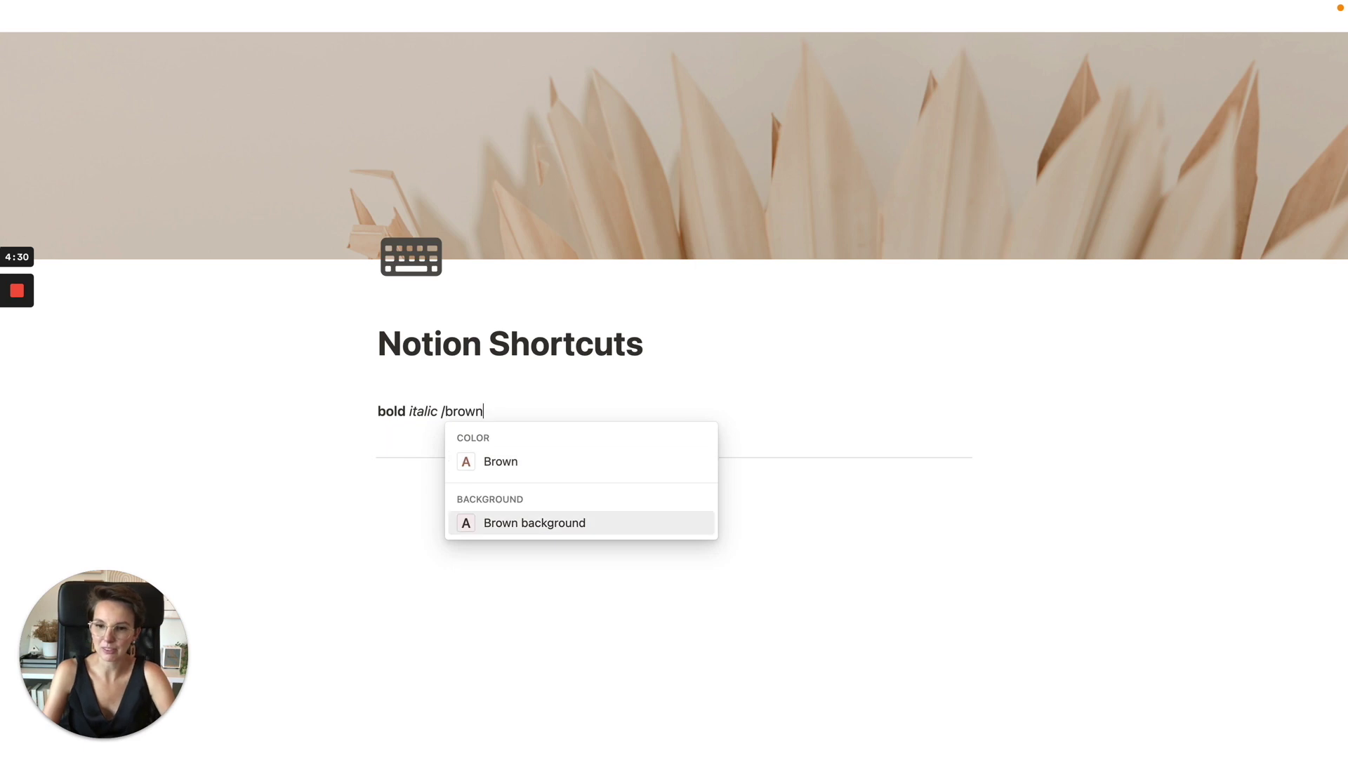
{"action": "key", "text": "Return"}
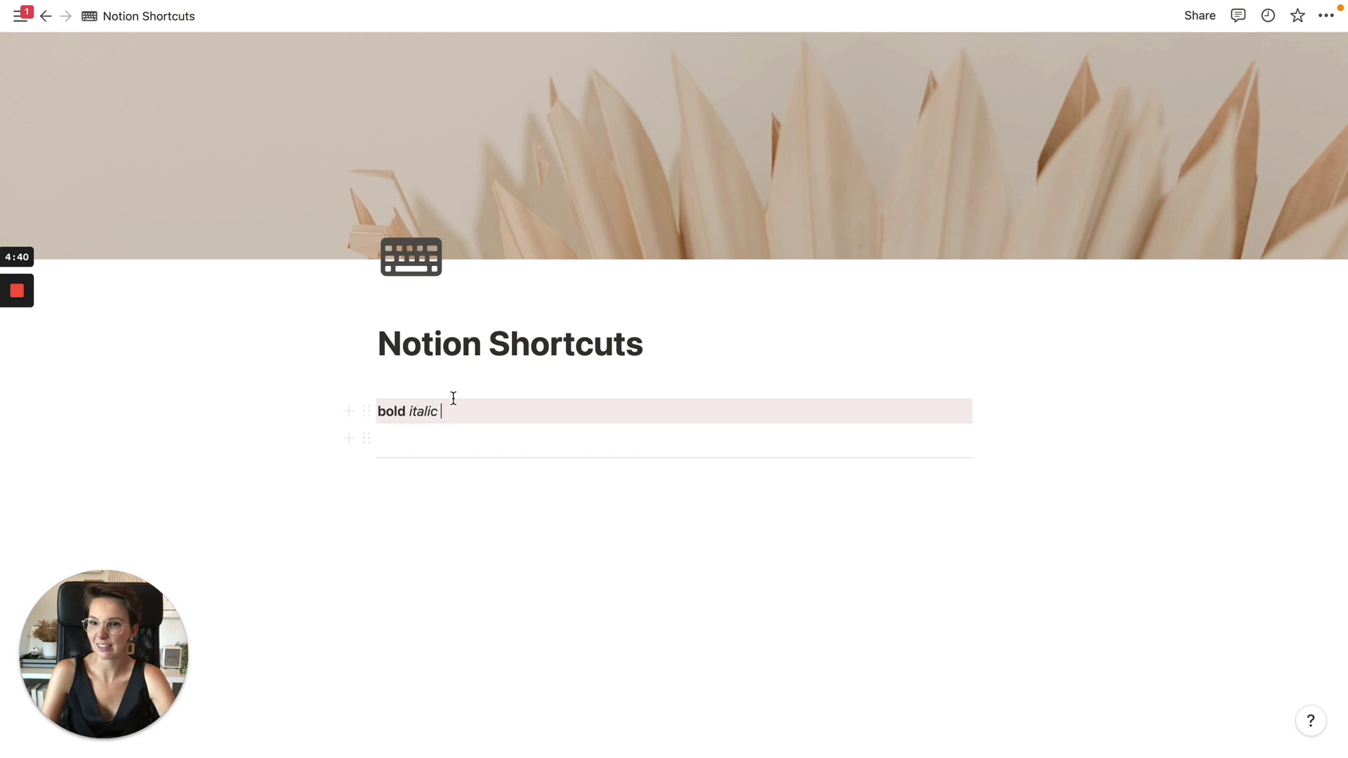
{"action": "key", "text": "Return"}
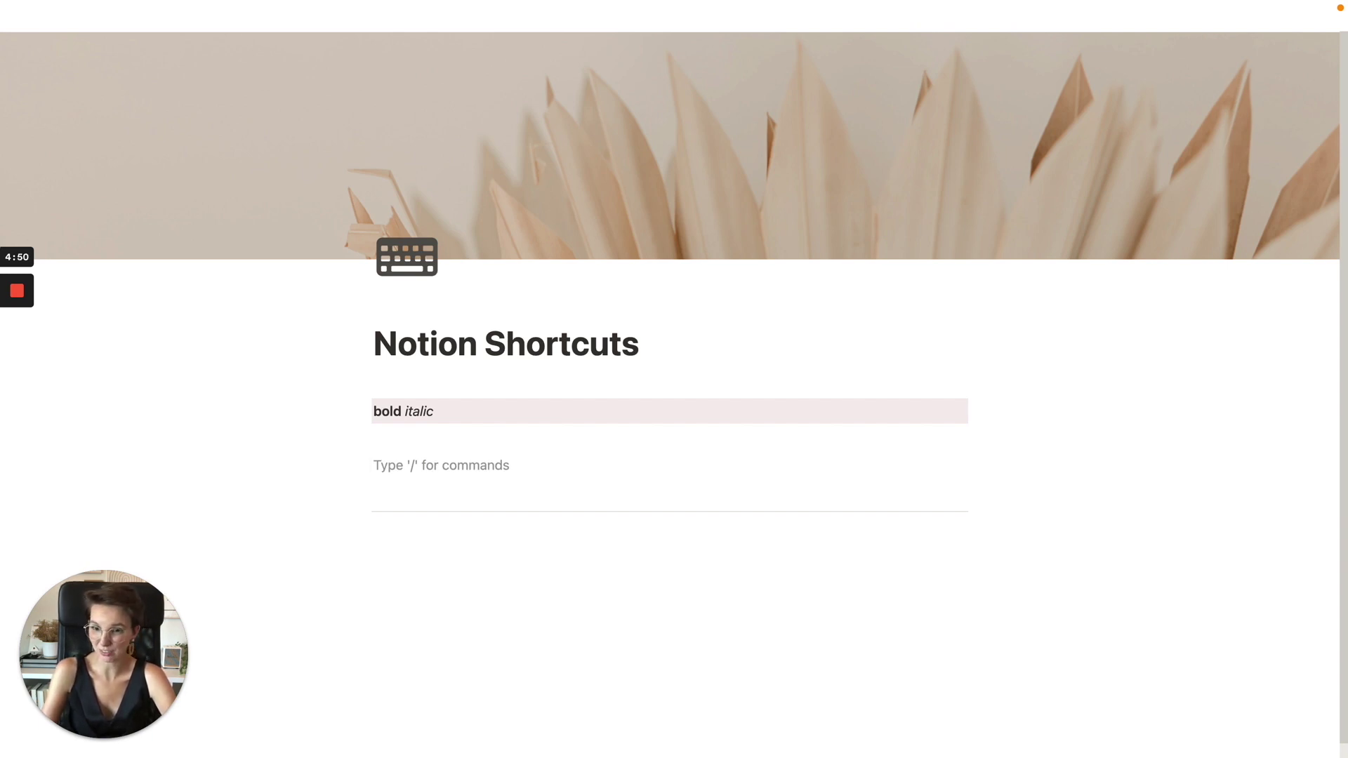
Set brown text colour and type the Heading 3 'Ik heb een bruine titel.'.
{"action": "type", "text": "/brown"}
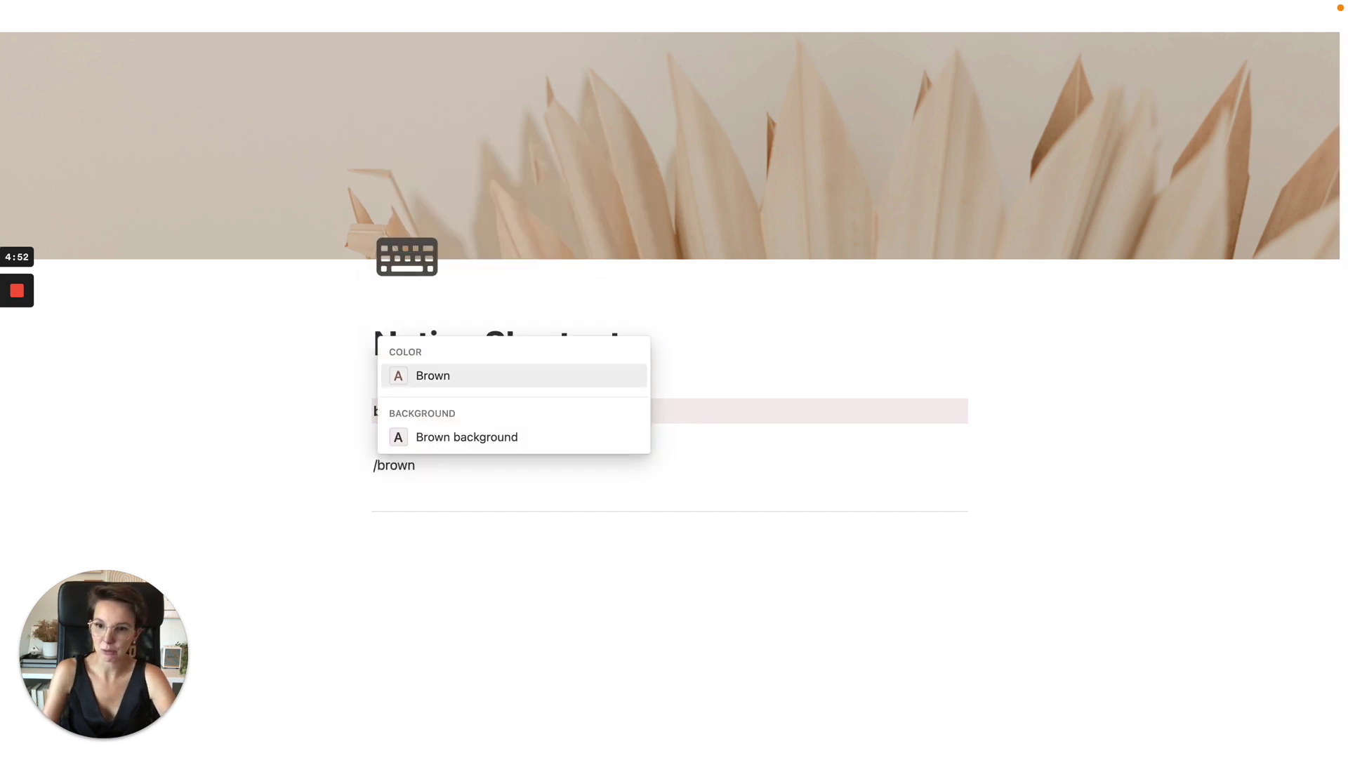
{"action": "key", "text": "Return"}
{"action": "type", "text": "### "}
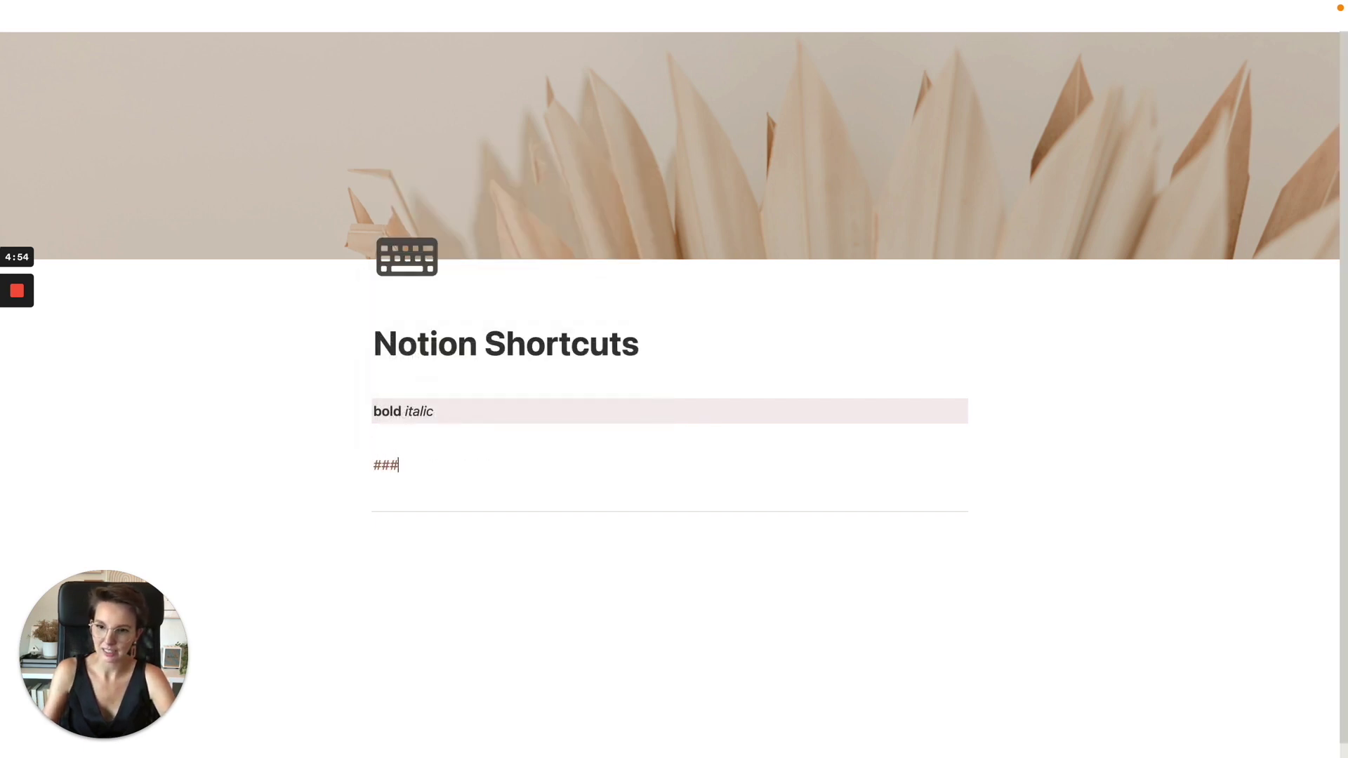
{"action": "type", "text": "Ik heb een breu"}
{"action": "key", "text": "BackSpace"}
{"action": "key", "text": "BackSpace"}
{"action": "type", "text": "uine titel."}
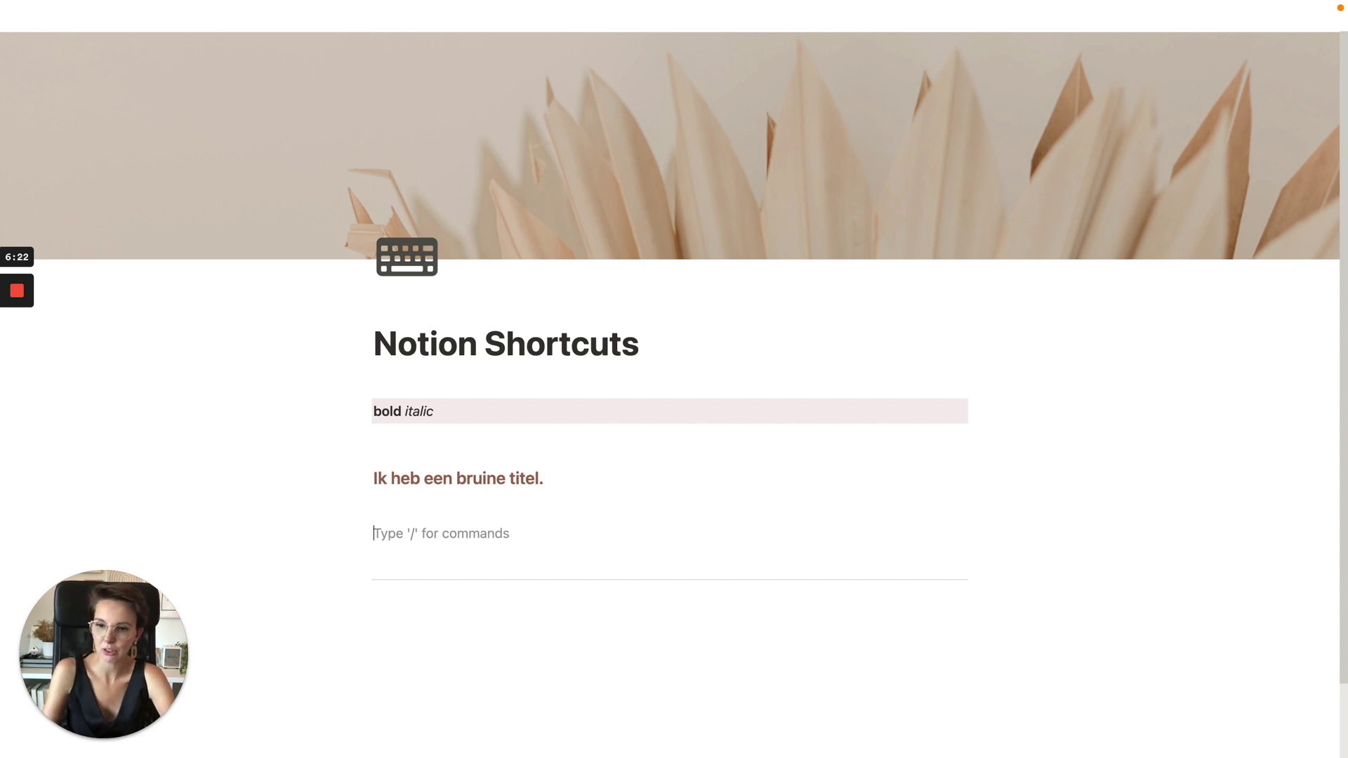
Type the brown line 'Ik heb een bruine tekst nodig.' and start a new block below.
{"action": "type", "text": "Ik heb "}
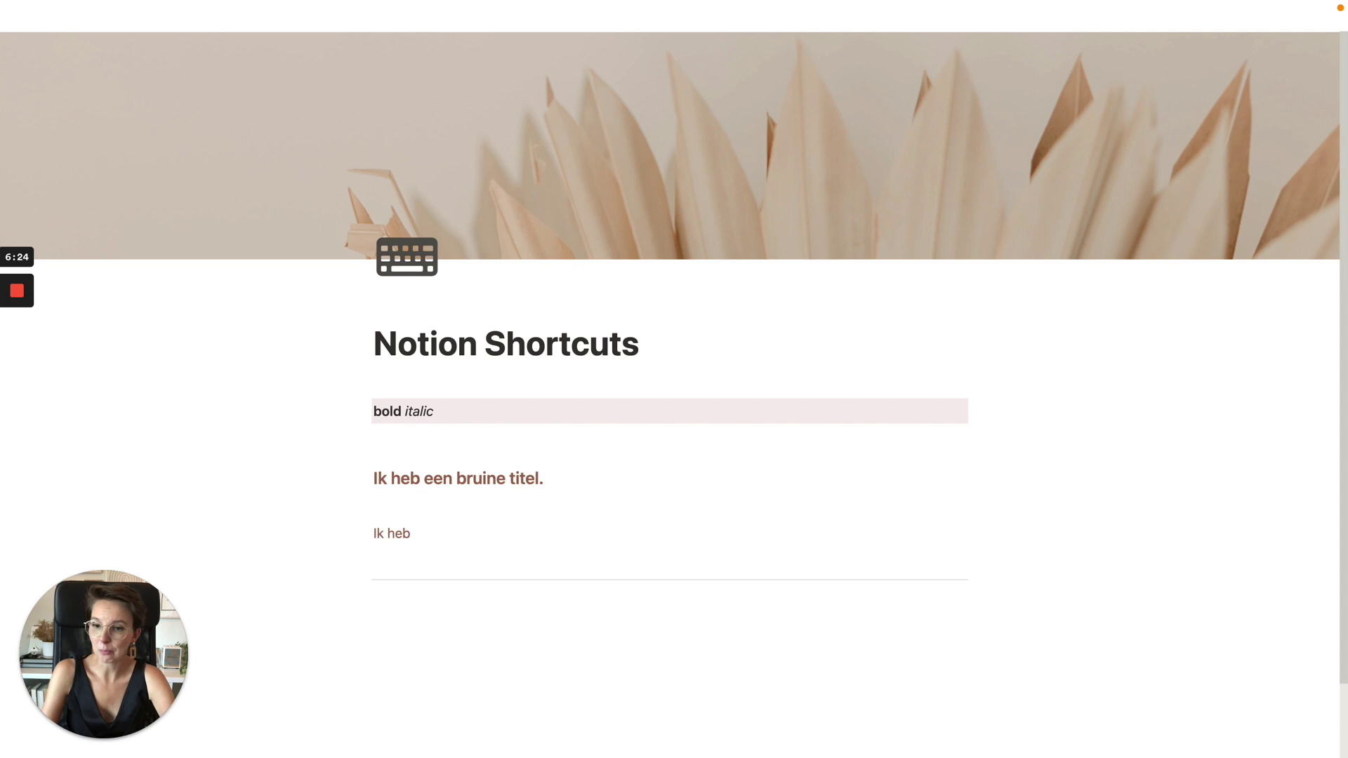
{"action": "type", "text": "en brou"}
{"action": "key", "text": "BackSpace"}
{"action": "key", "text": "BackSpace"}
{"action": "key", "text": "BackSpace"}
{"action": "type", "text": "ruine tekst nodig."}
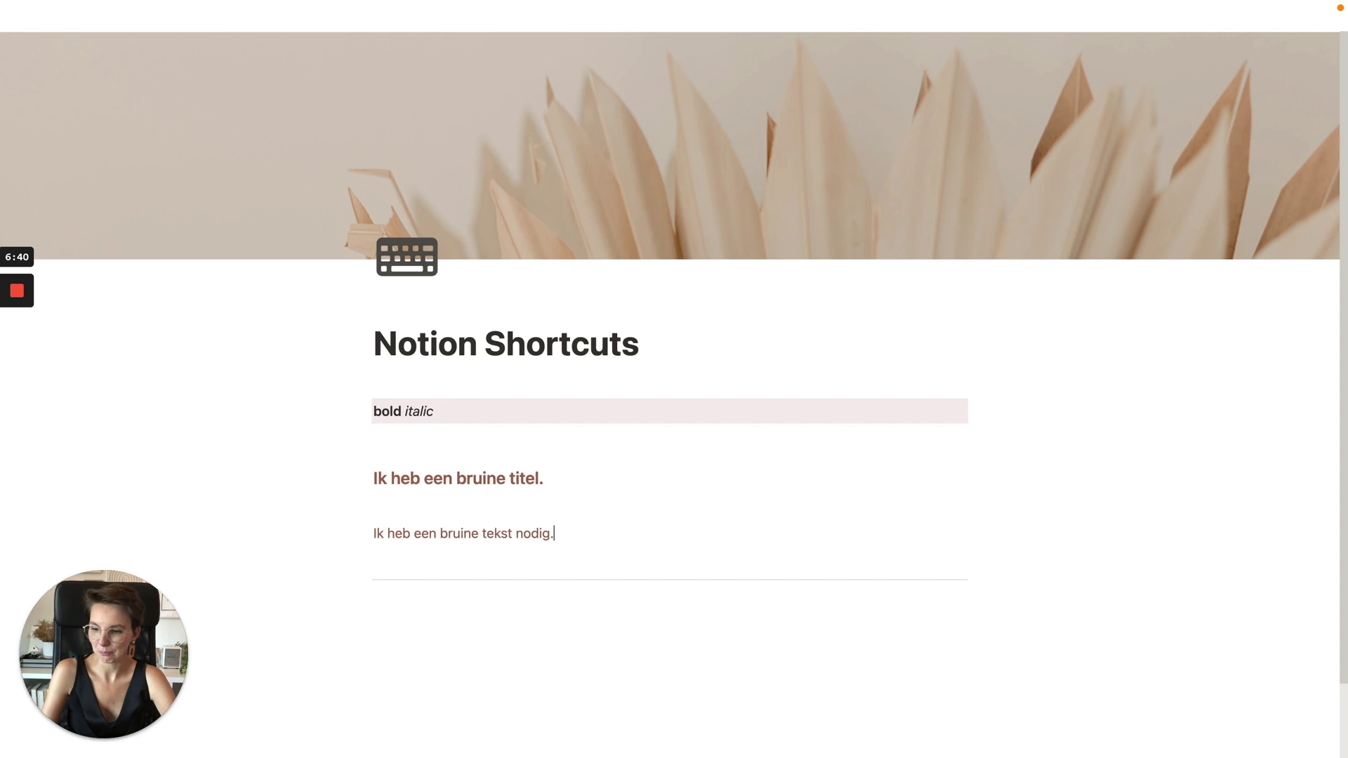
{"action": "key", "text": "Return"}
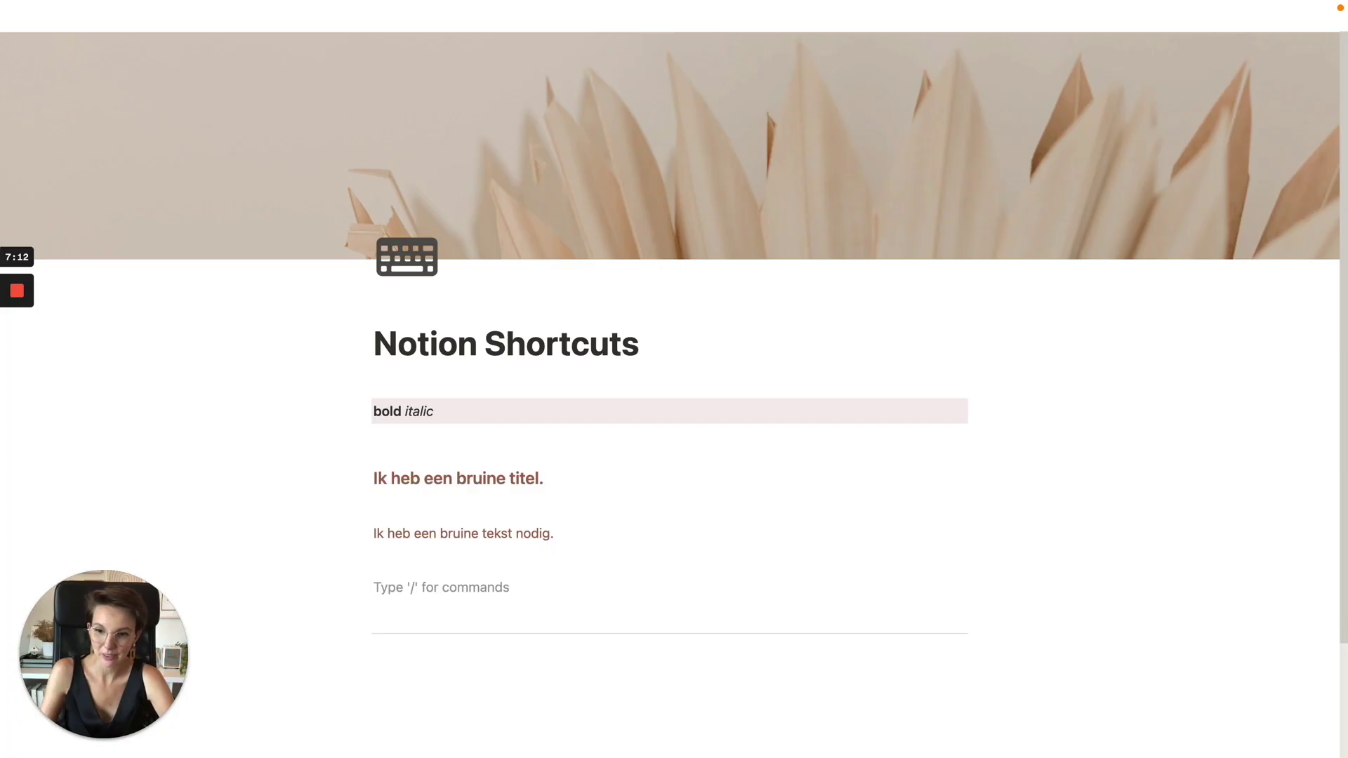
{"action": "key", "text": "ctrl+n"}
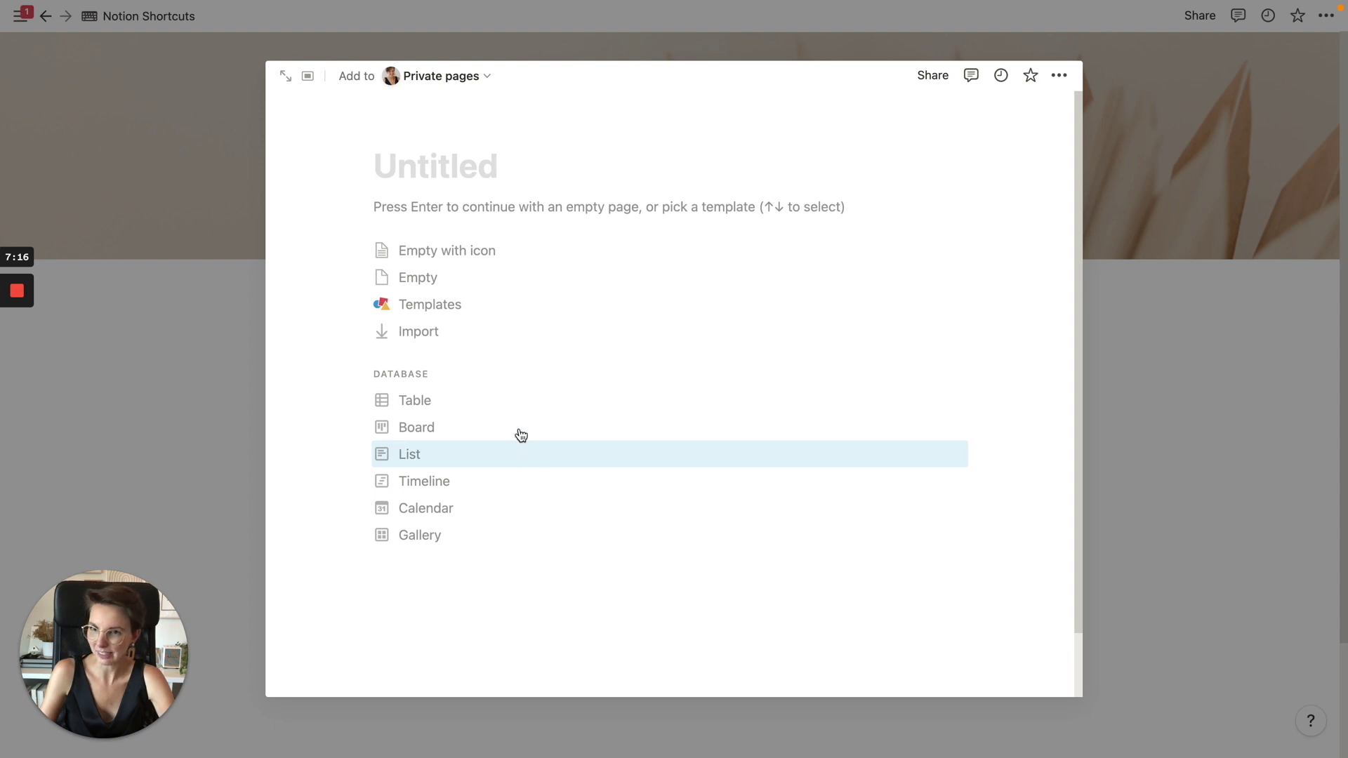
{"action": "left_click", "coordinate": [1059, 75]}
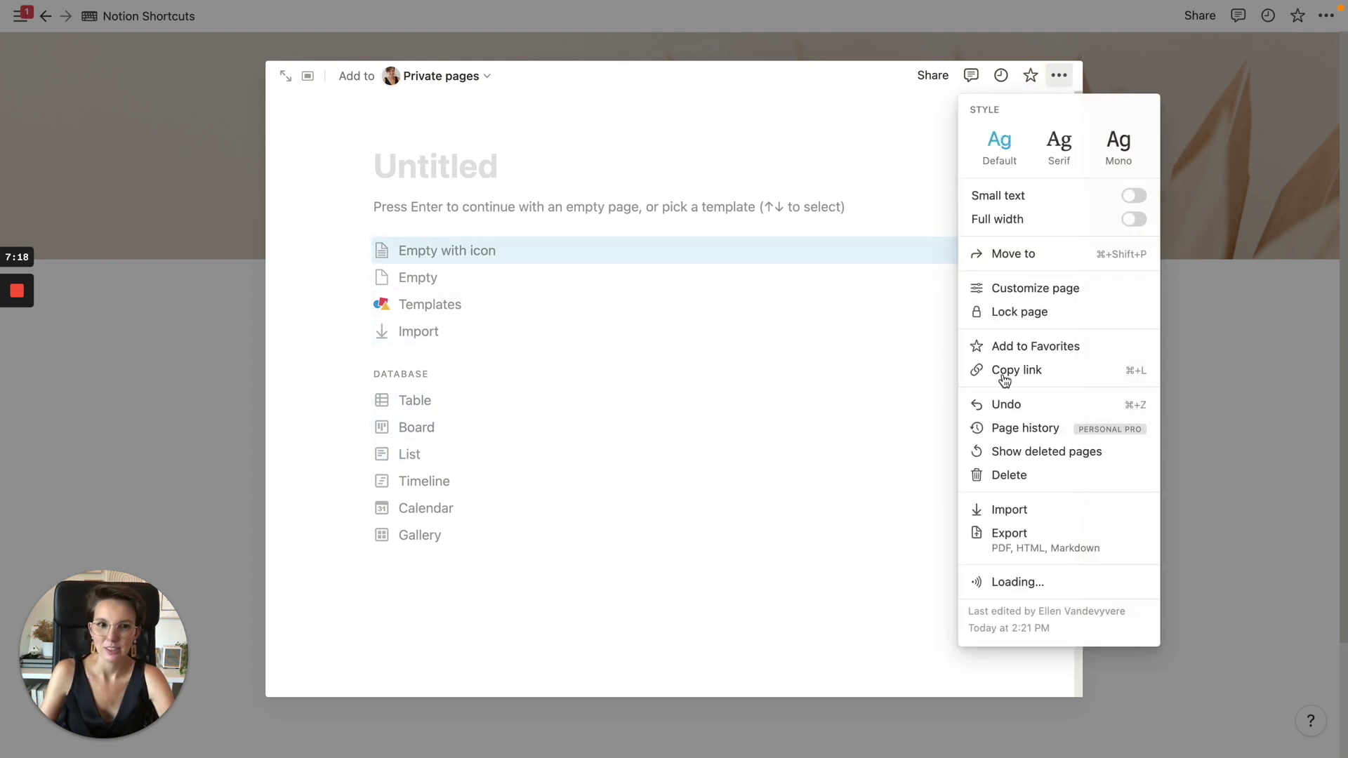
{"action": "left_click", "coordinate": [1015, 475]}
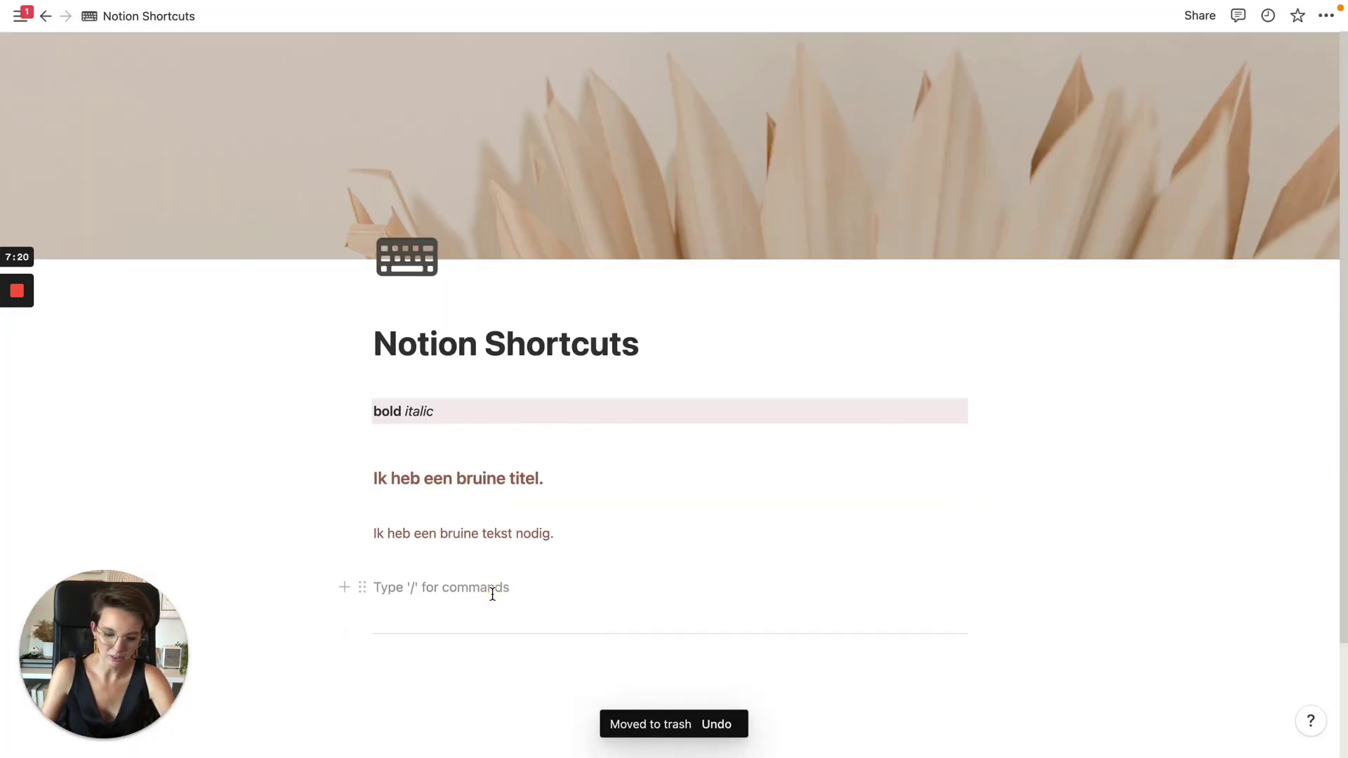
{"action": "type", "text": "/page"}
{"action": "key", "text": "BackSpace"}
{"action": "key", "text": "BackSpace"}
{"action": "key", "text": "BackSpace"}
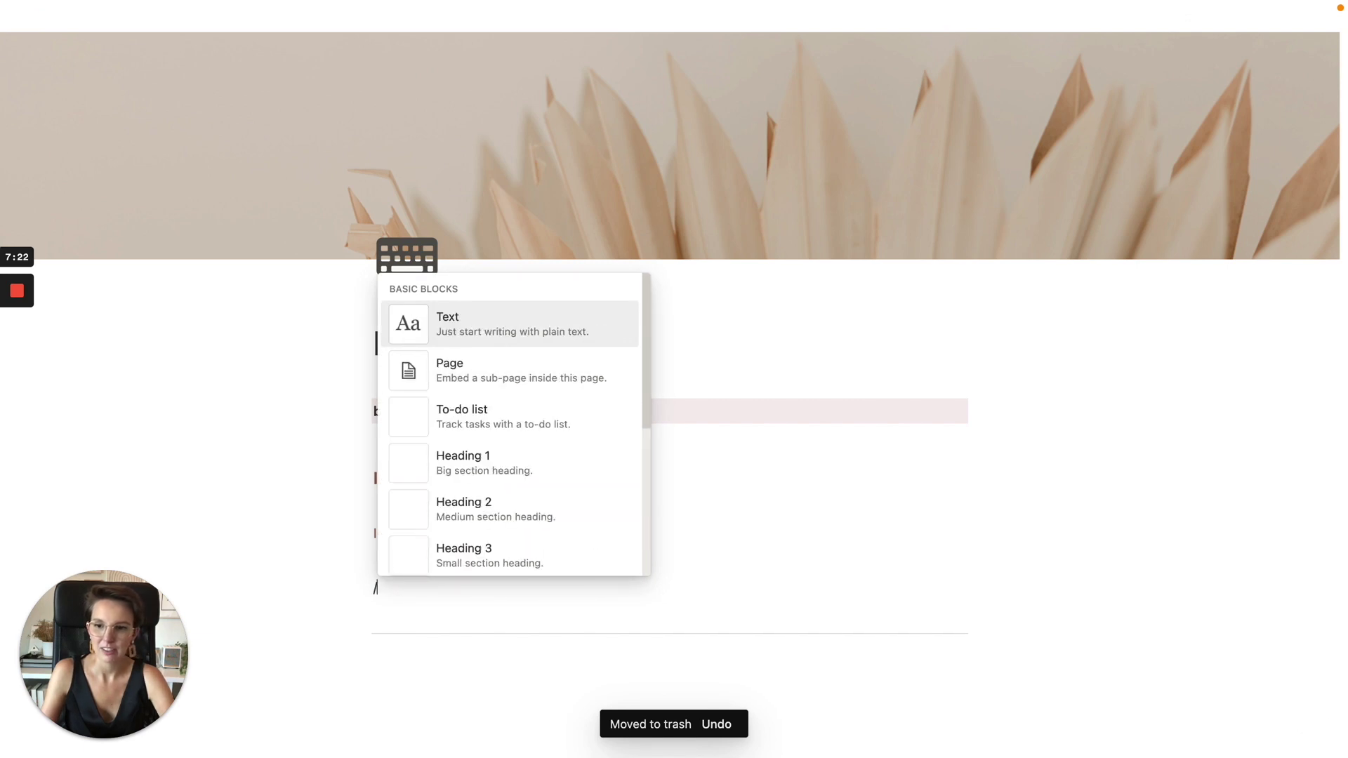
{"action": "key", "text": "BackSpace"}
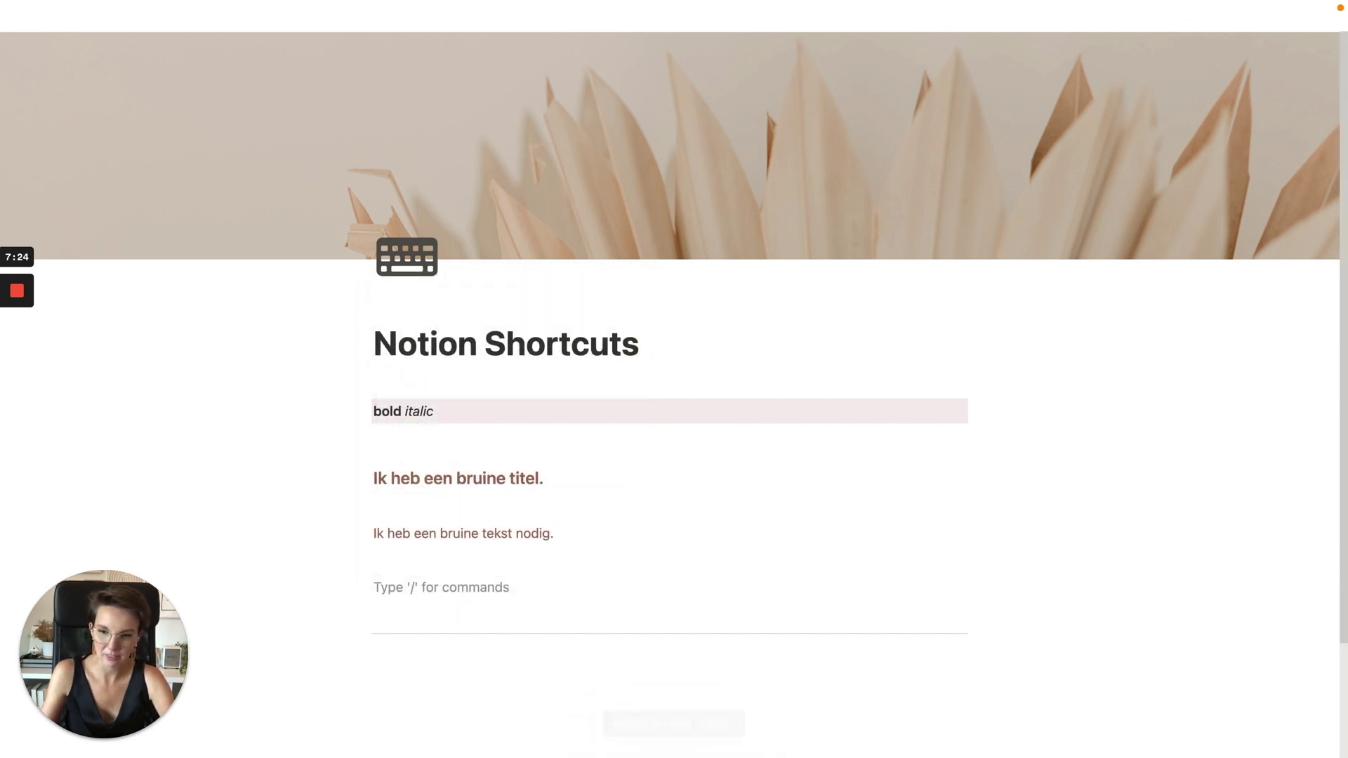
{"action": "key", "text": "super+n"}
{"action": "left_click", "coordinate": [1061, 75]}
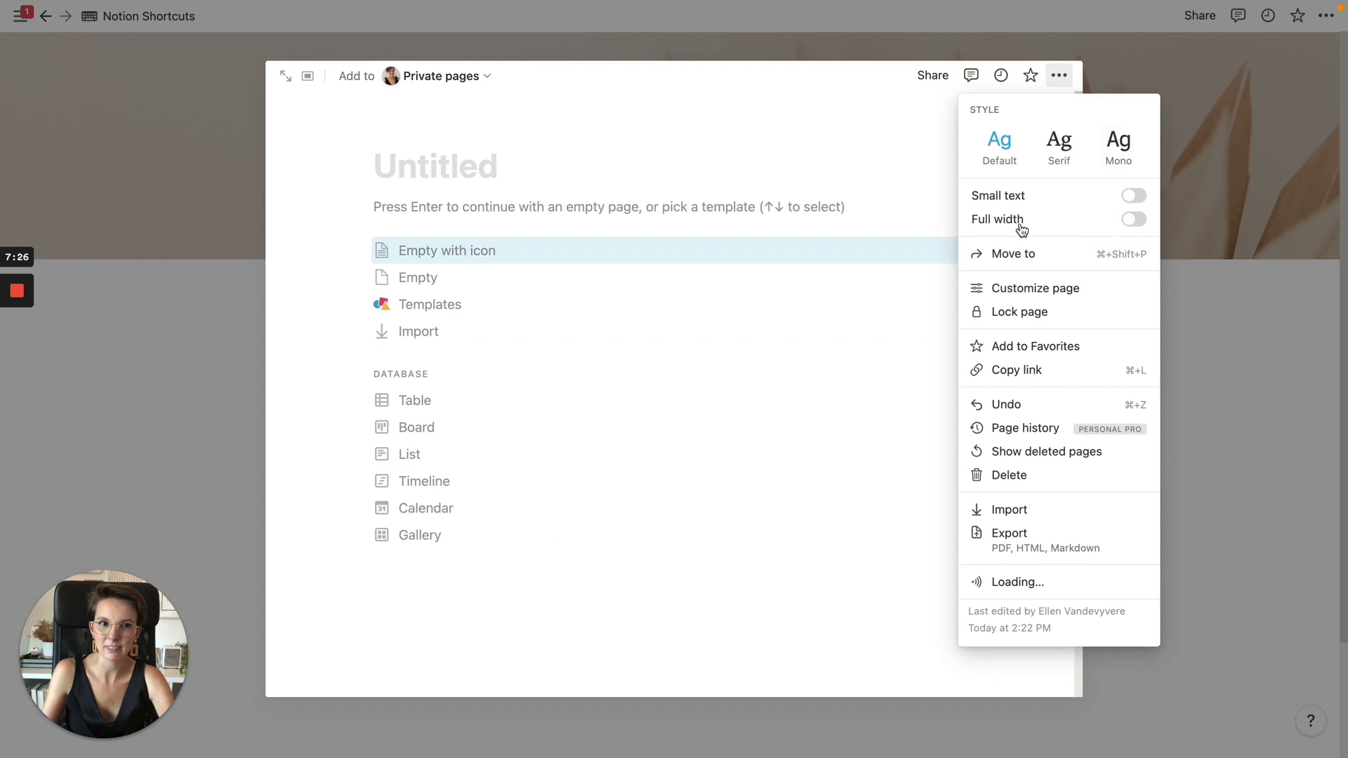
{"action": "left_click", "coordinate": [1006, 475]}
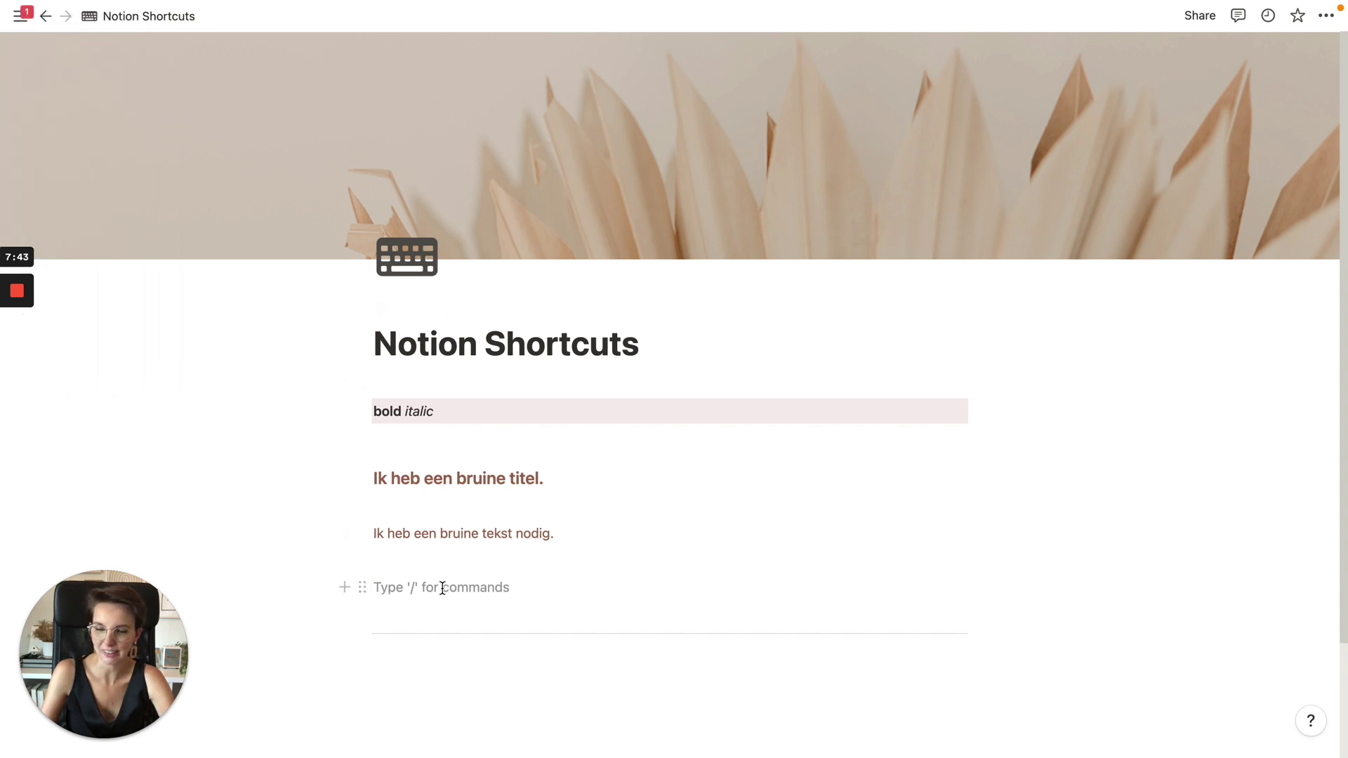
{"action": "key", "text": "super+p"}
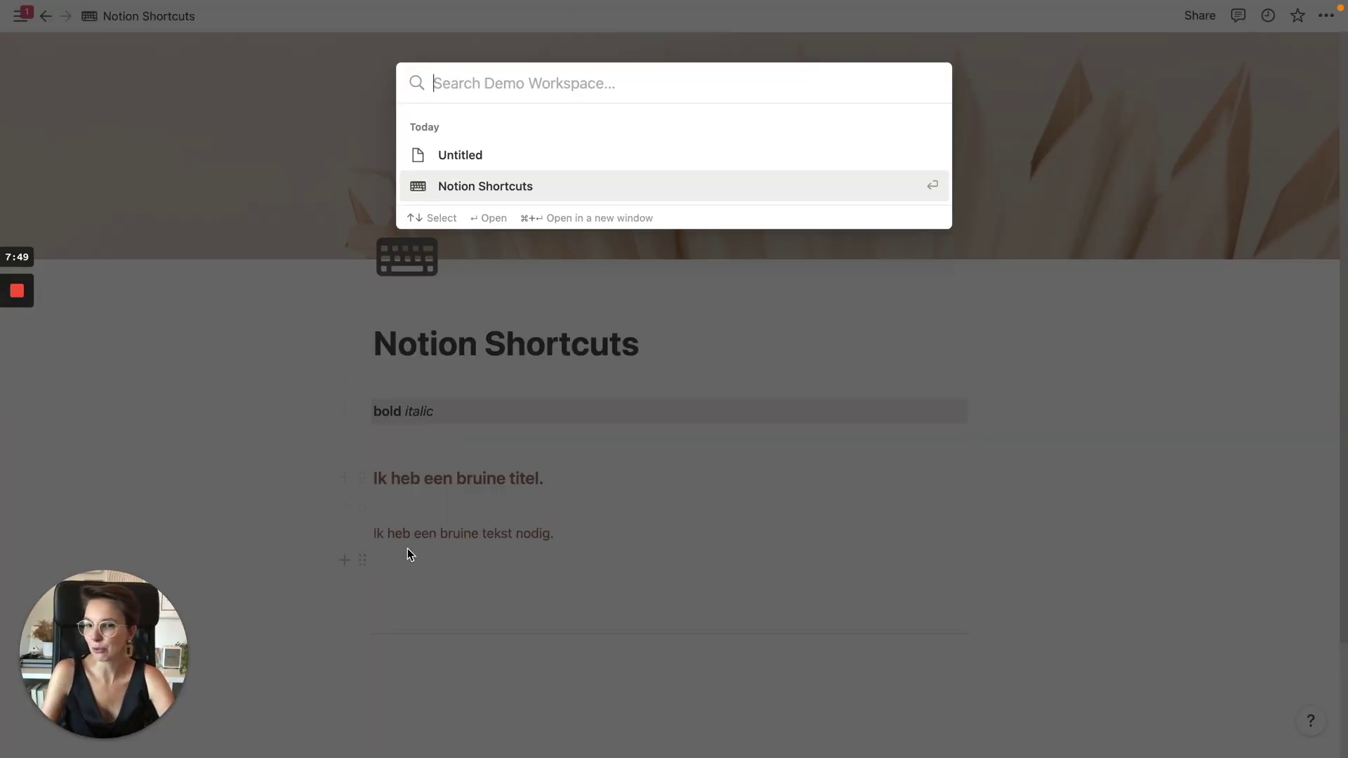
{"action": "key", "text": "Escape"}
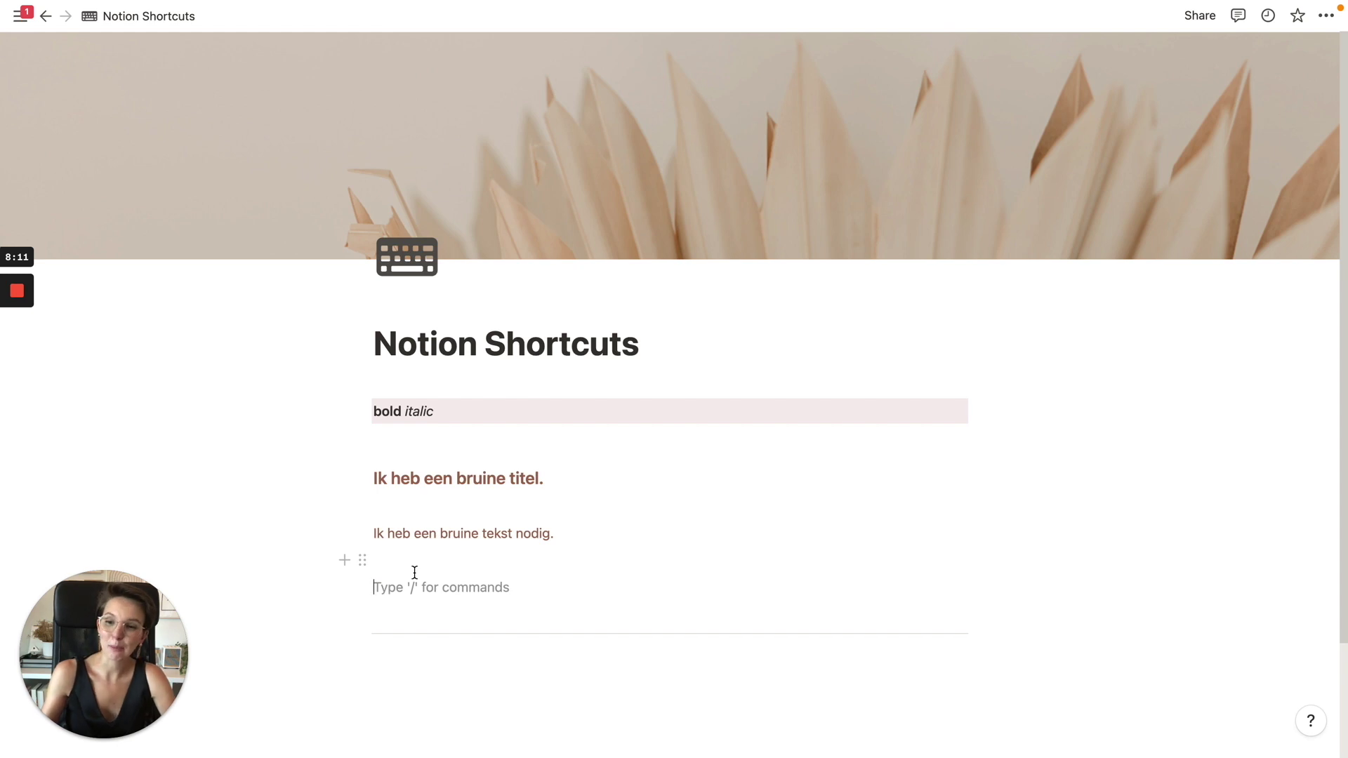
{"action": "triple_click", "coordinate": [428, 533]}
{"action": "triple_click", "coordinate": [443, 534]}
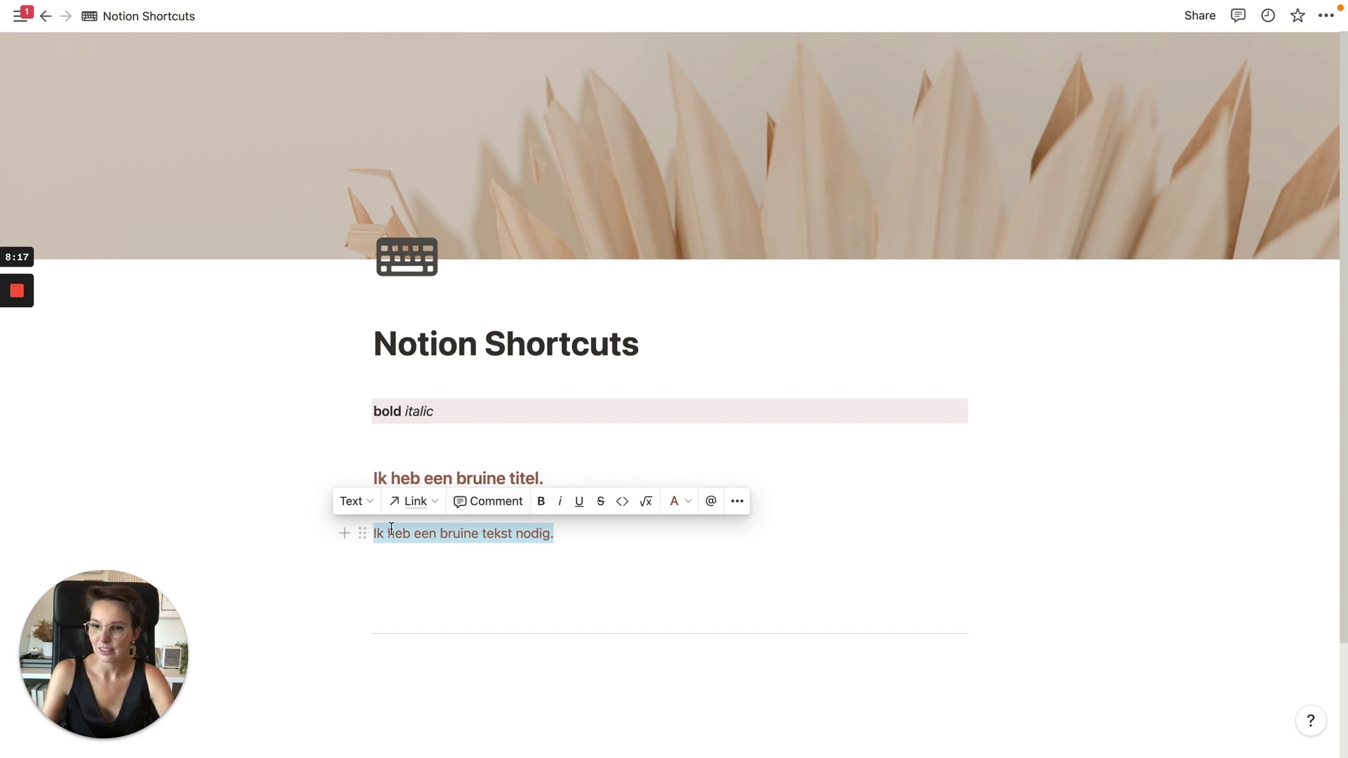
{"action": "left_click", "coordinate": [363, 533]}
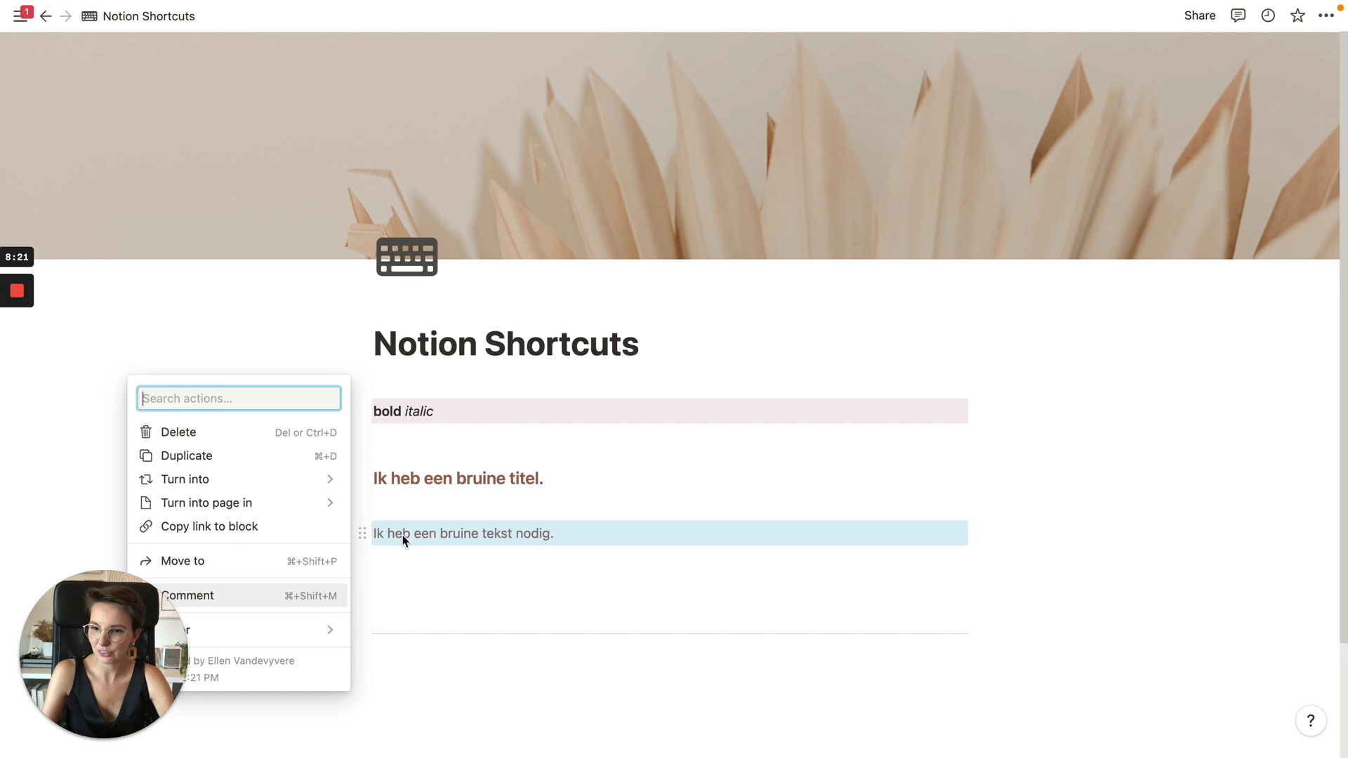
{"action": "key", "text": "Escape"}
{"action": "double_click", "coordinate": [460, 534]}
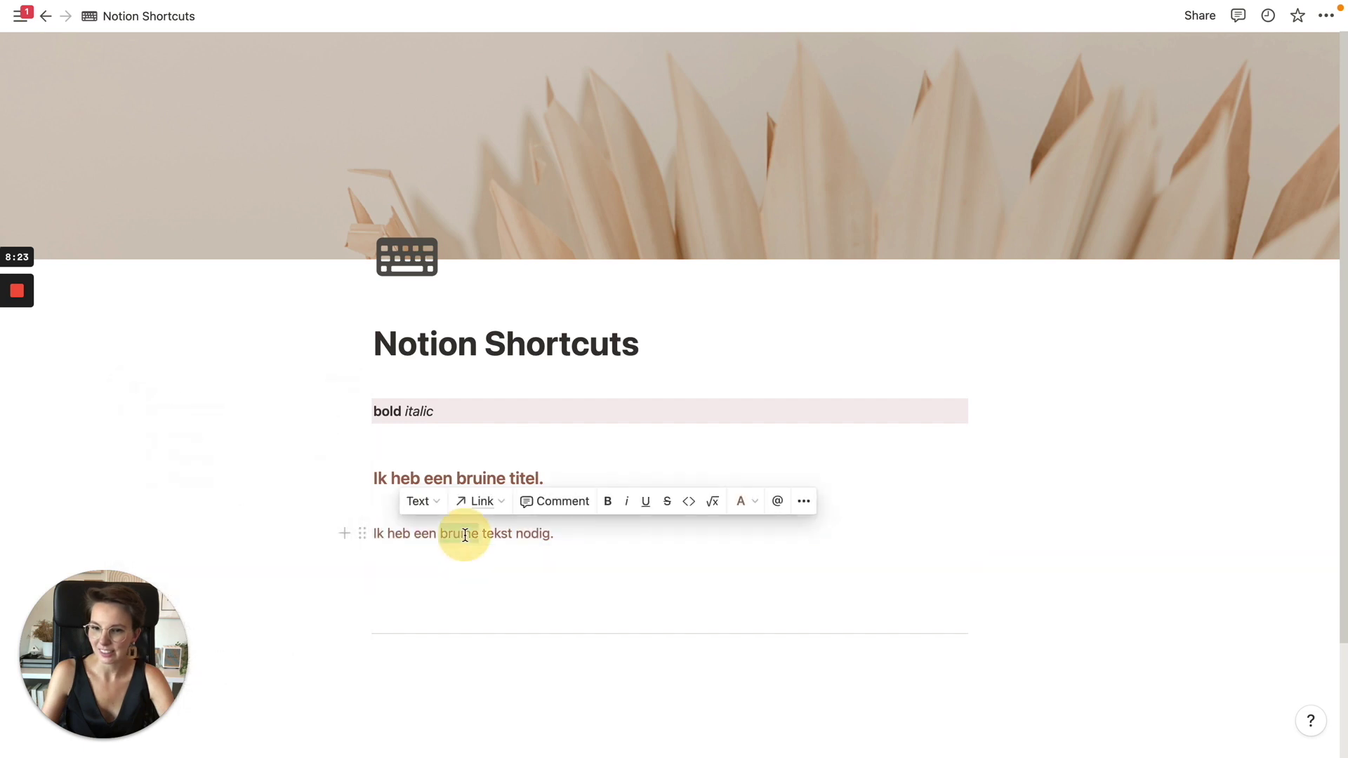
{"action": "left_click", "coordinate": [602, 535]}
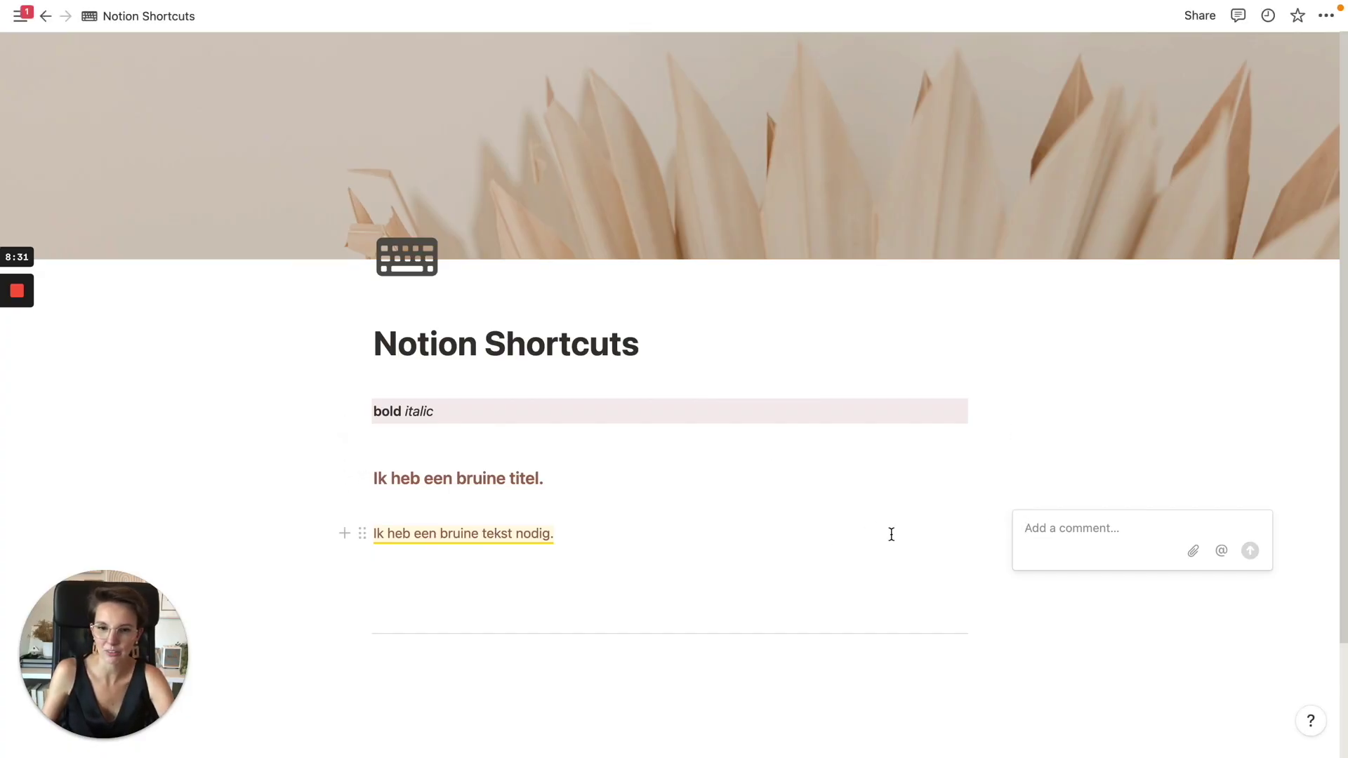
{"action": "key", "text": "Escape"}
{"action": "left_click", "coordinate": [499, 572]}
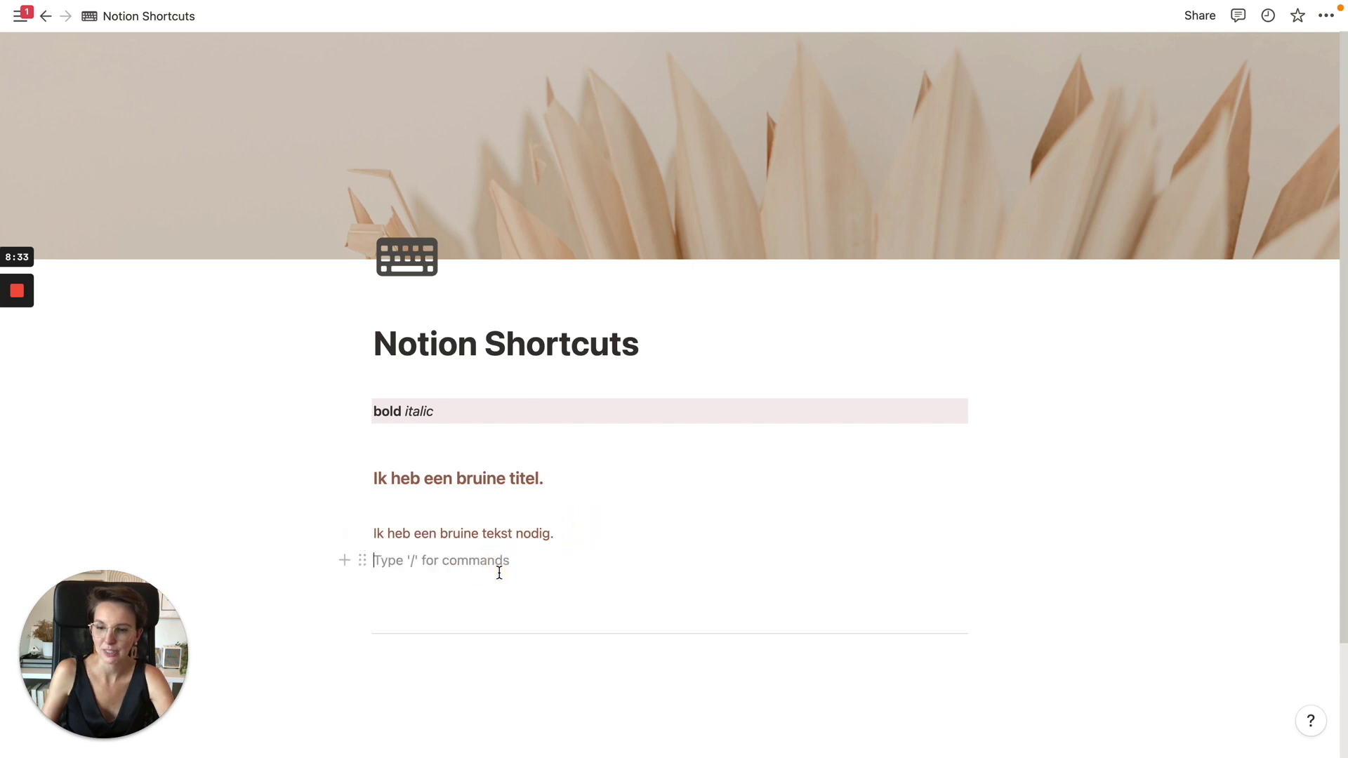
{"action": "scroll", "coordinate": [498, 574], "scroll_direction": "down", "scroll_amount": 1}
{"action": "left_click", "coordinate": [466, 563]}
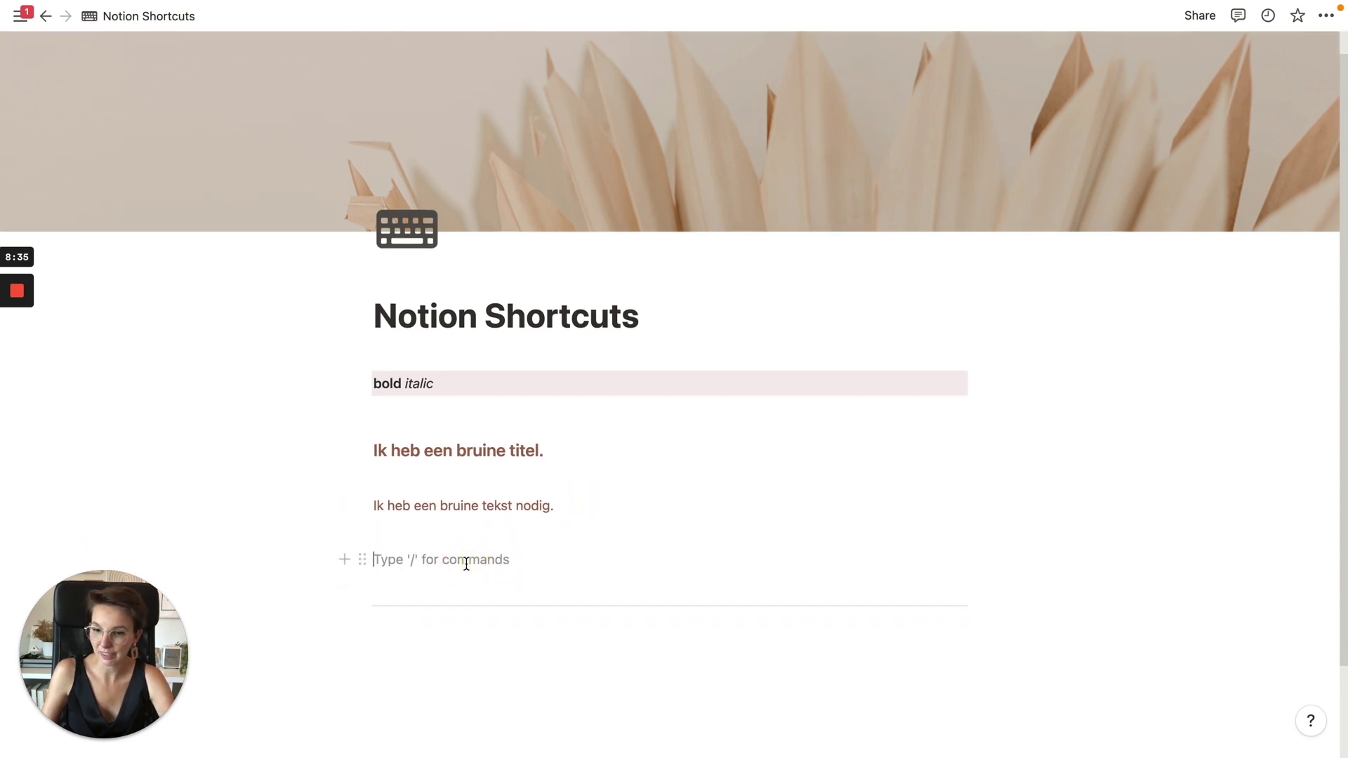